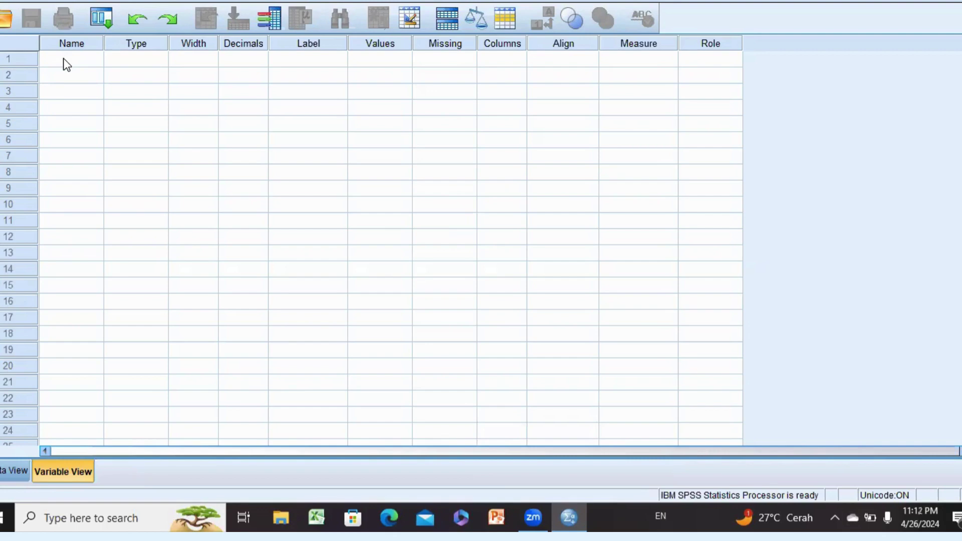
Define three variables named Nama, Jk and Pengetahuan in the first three rows.
left_click(67, 64)
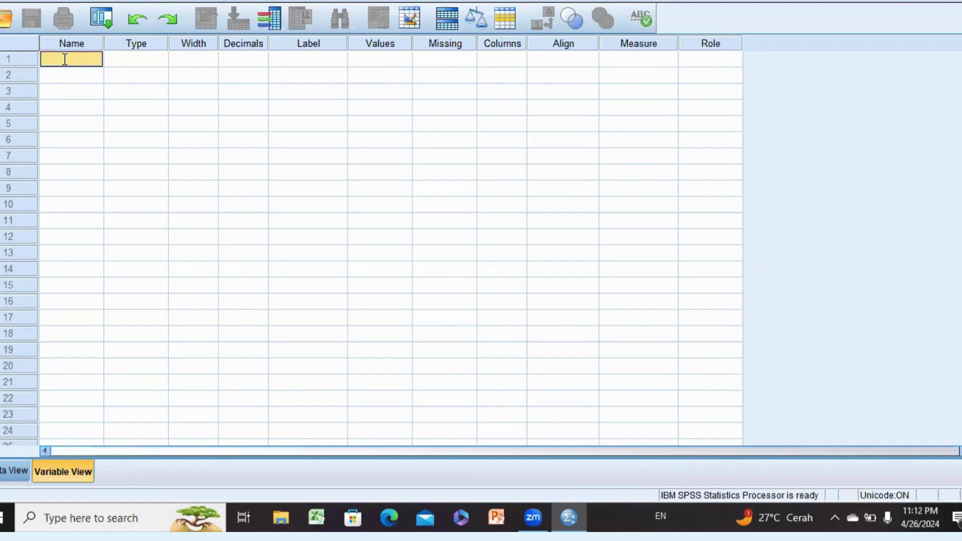
type("Nama")
left_click(68, 76)
type("J")
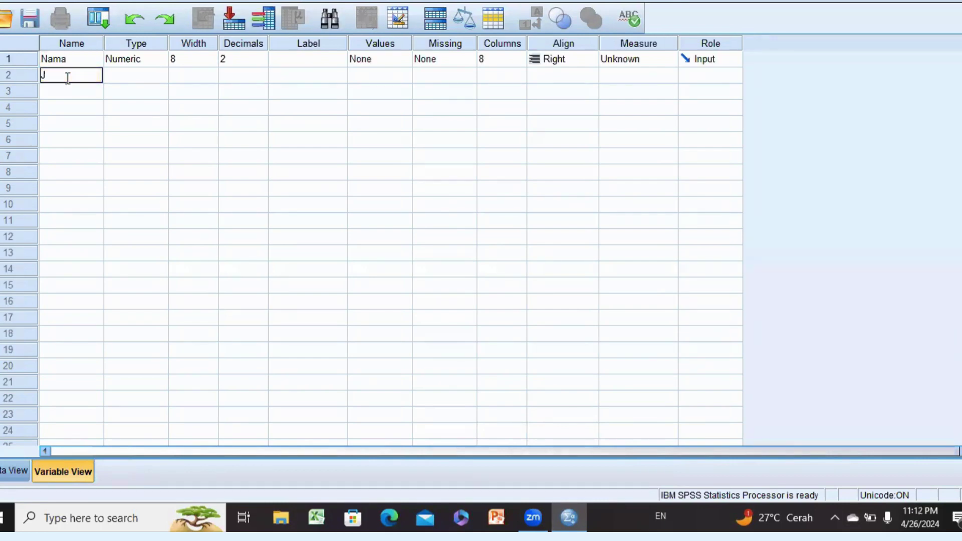
type("k")
left_click(68, 94)
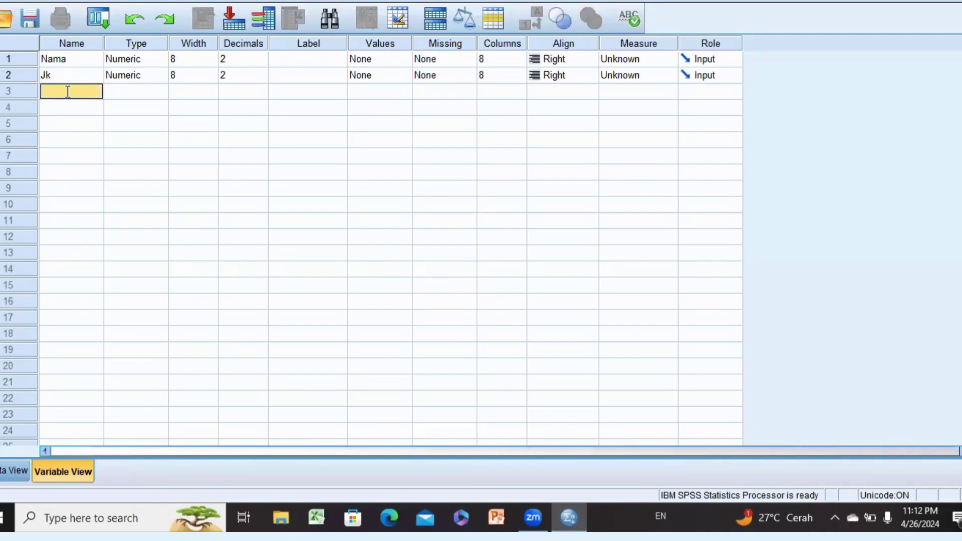
double_click(67, 92)
type("Pengetahuan")
Change the variable type of Nama to String.
left_click(143, 60)
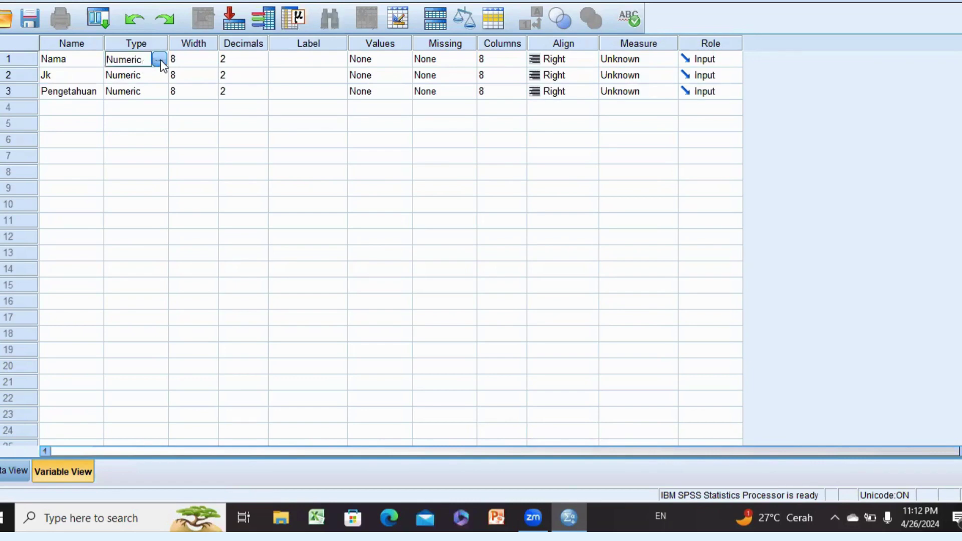
left_click(159, 59)
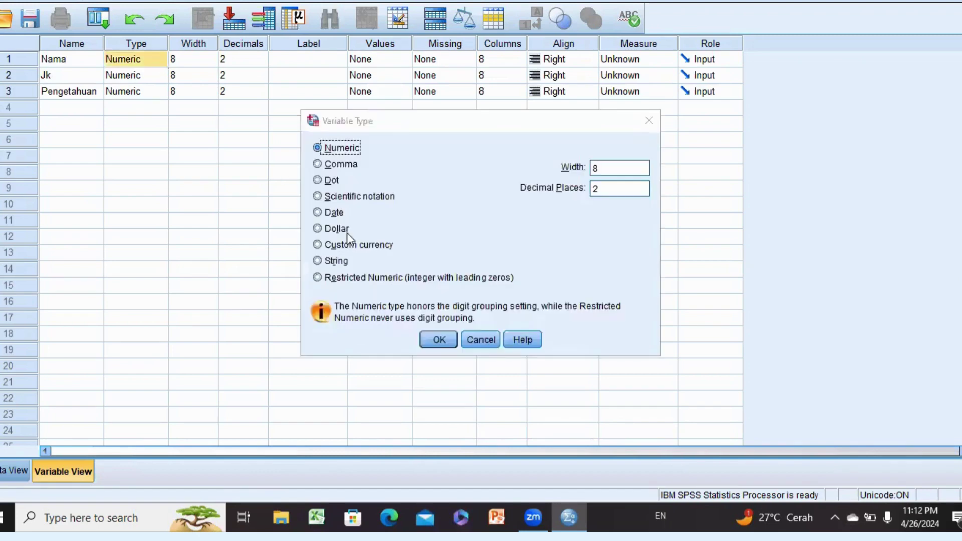
left_click(338, 260)
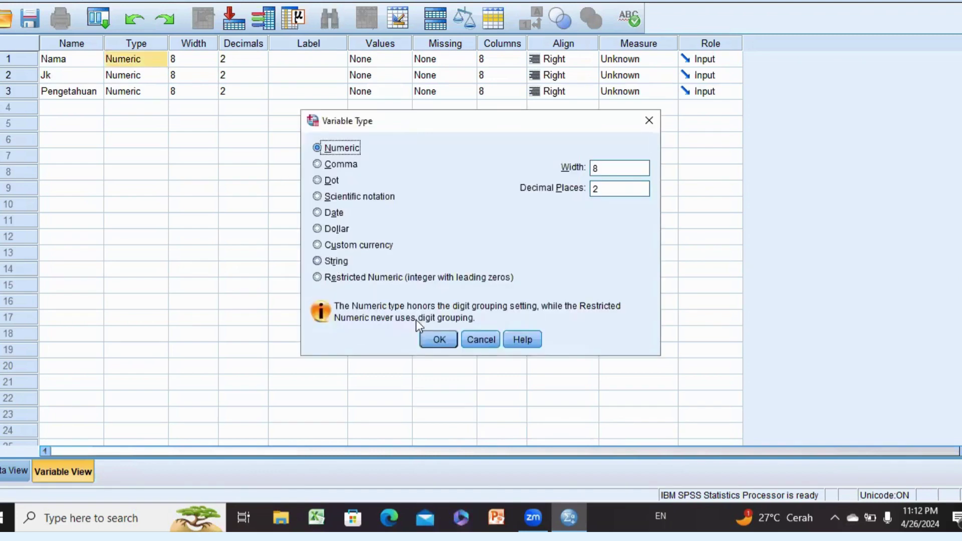
left_click(437, 339)
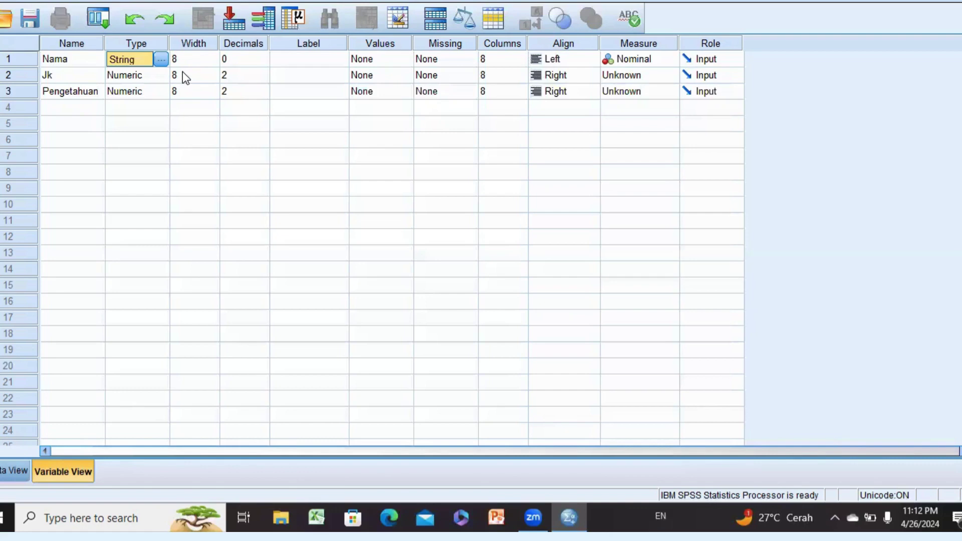
Set the decimals of the Jk and Pengetahuan variables to 0.
left_click(239, 61)
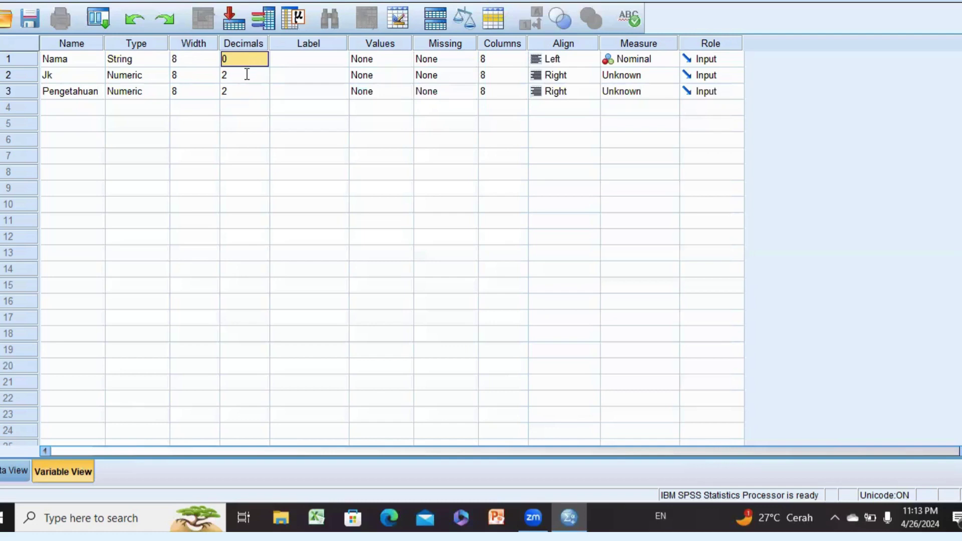
left_click(247, 74)
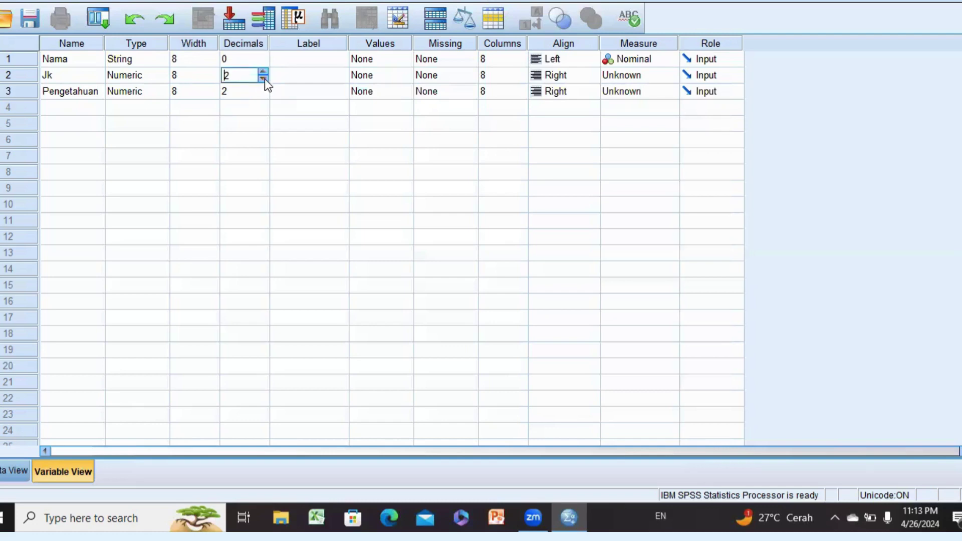
left_click(264, 79)
left_click(265, 80)
left_click(263, 88)
left_click(263, 95)
left_click(263, 95)
Label the three variables Nama, Jenis Kelamain and Pengetahuan, in row order.
left_click(315, 58)
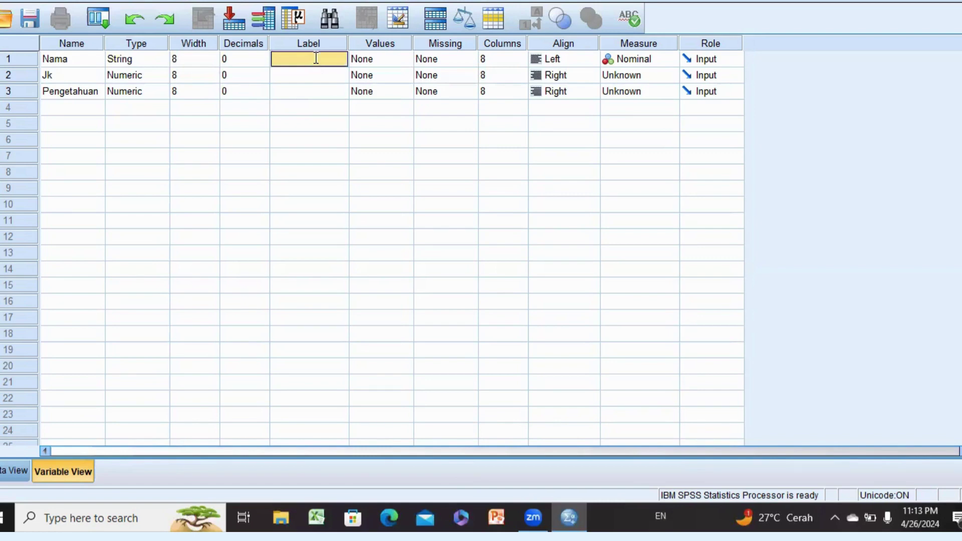
left_click(316, 58)
type("Nama")
left_click(313, 75)
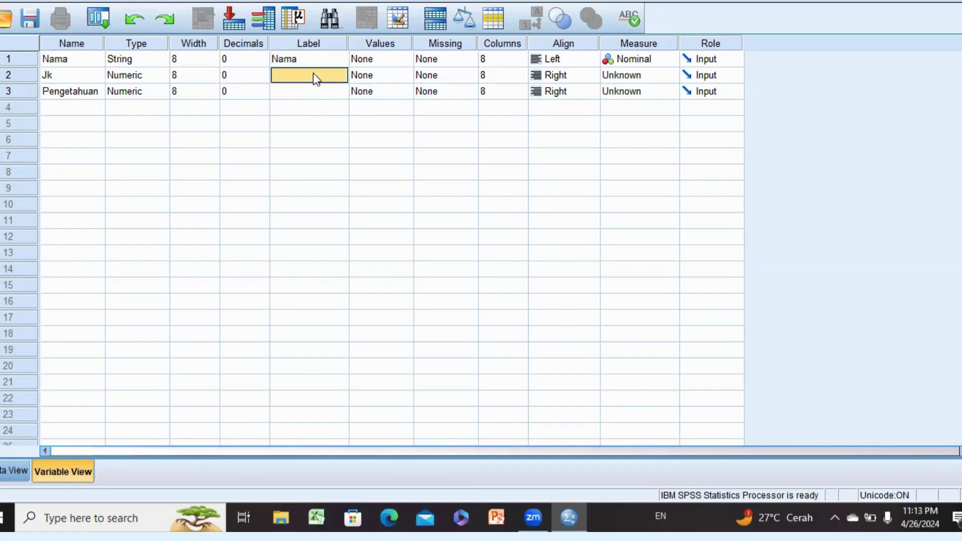
type("J")
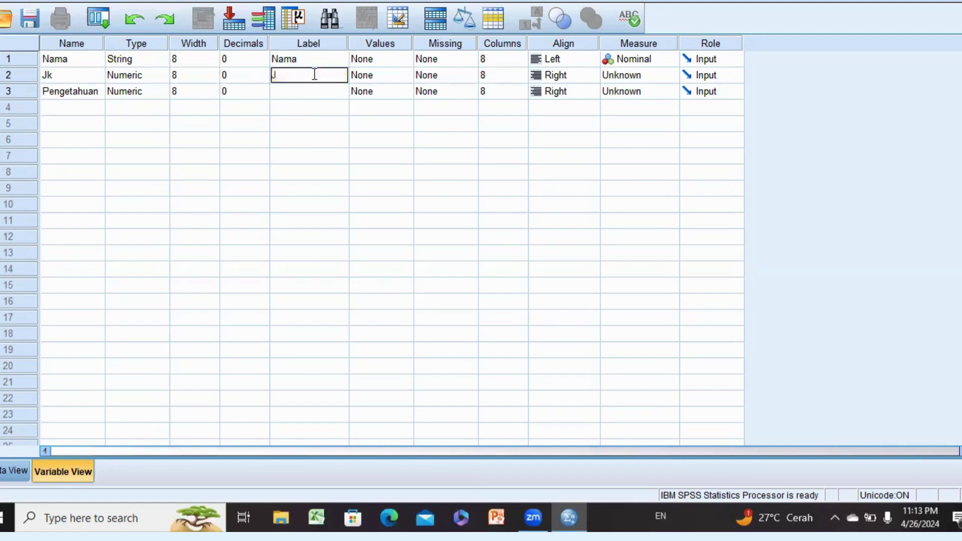
type("enis Kelamain")
left_click(321, 95)
left_click(320, 95)
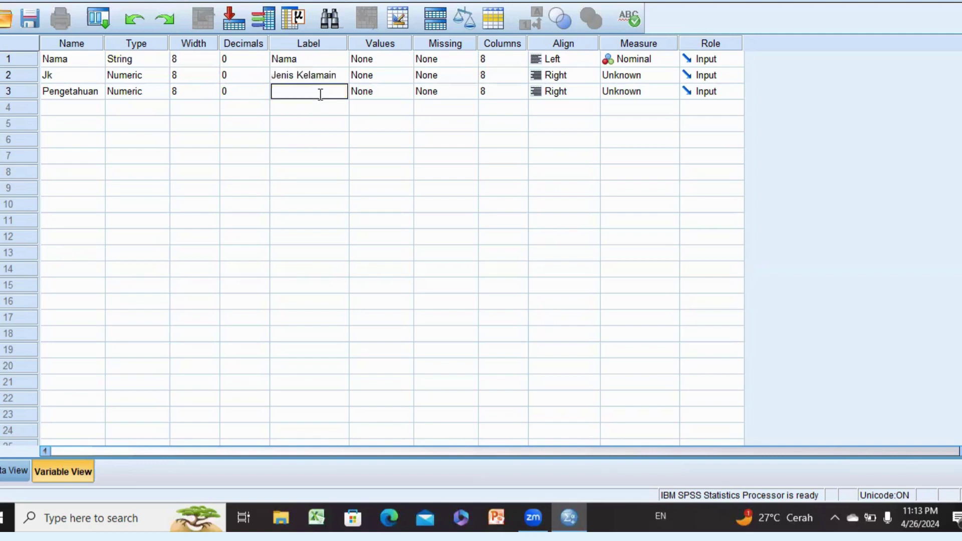
type("Pengetahuan")
left_click(392, 64)
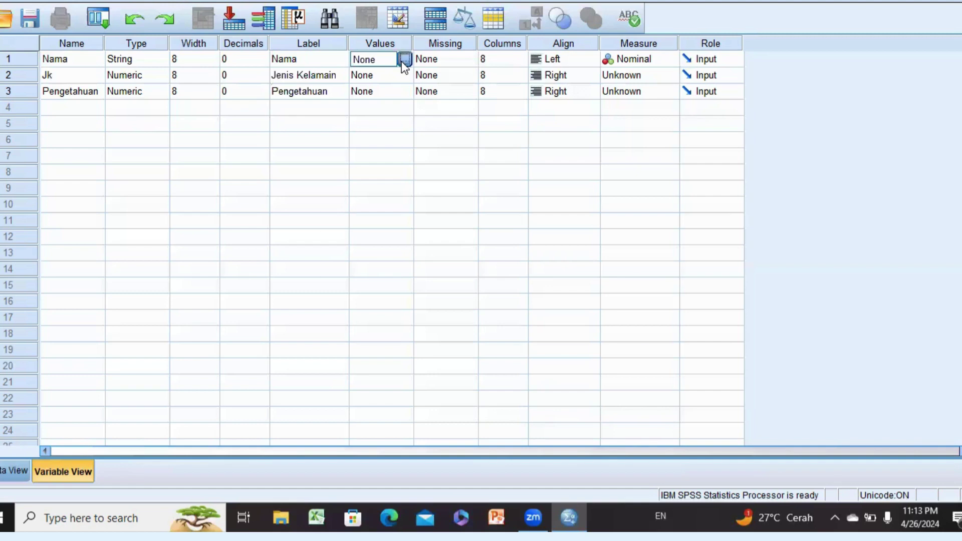
left_click(403, 60)
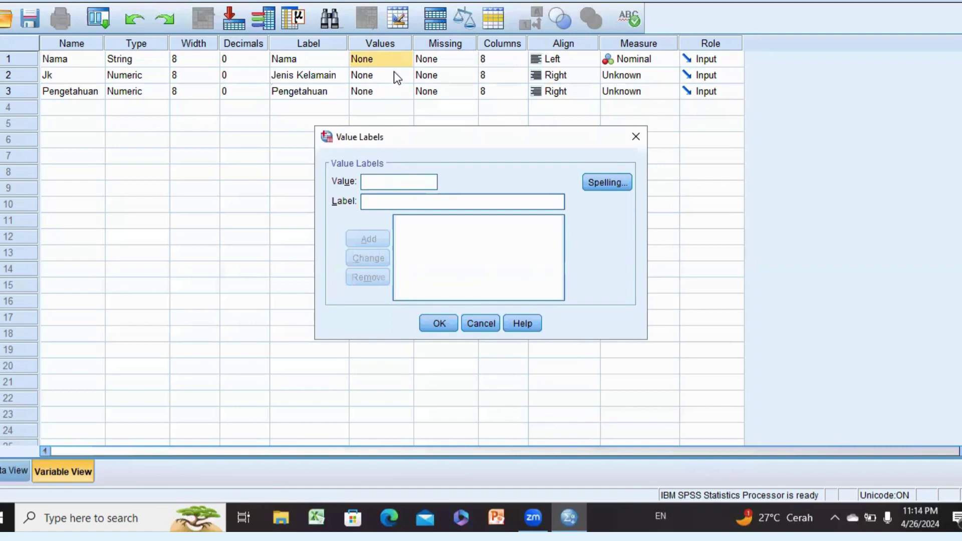
left_click(396, 76)
left_click(630, 135)
Add the value label 1 = "Perempuan" to the Jk variable.
left_click(390, 82)
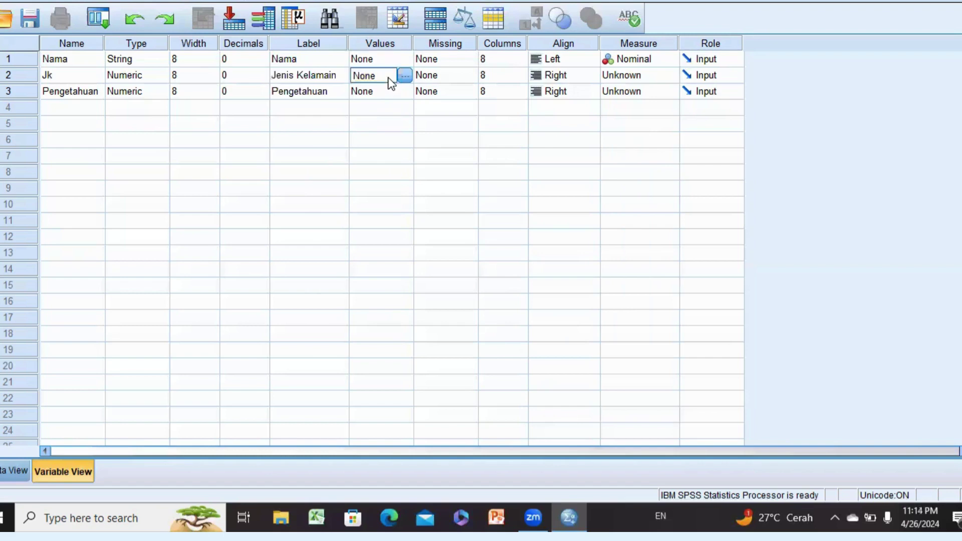
left_click(399, 76)
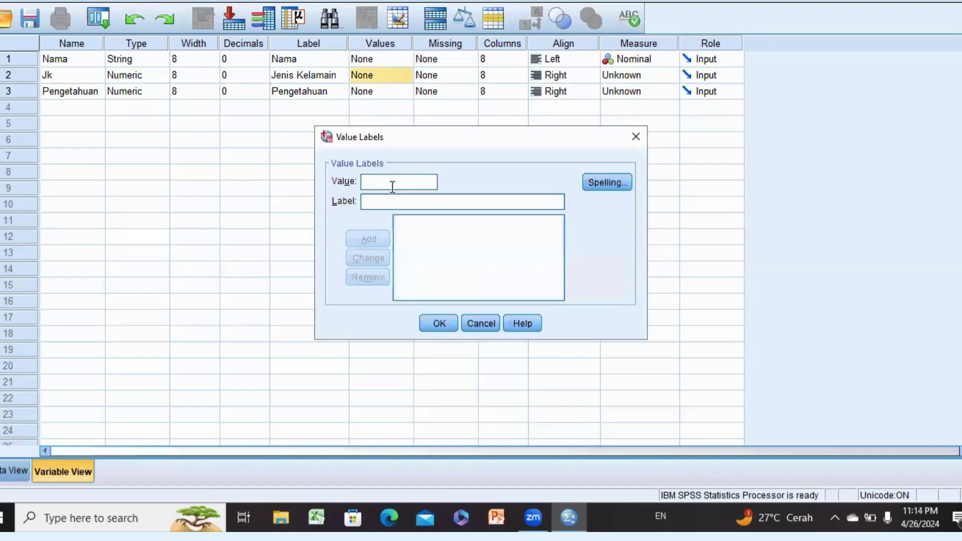
type("1")
left_click(388, 200)
type("pe")
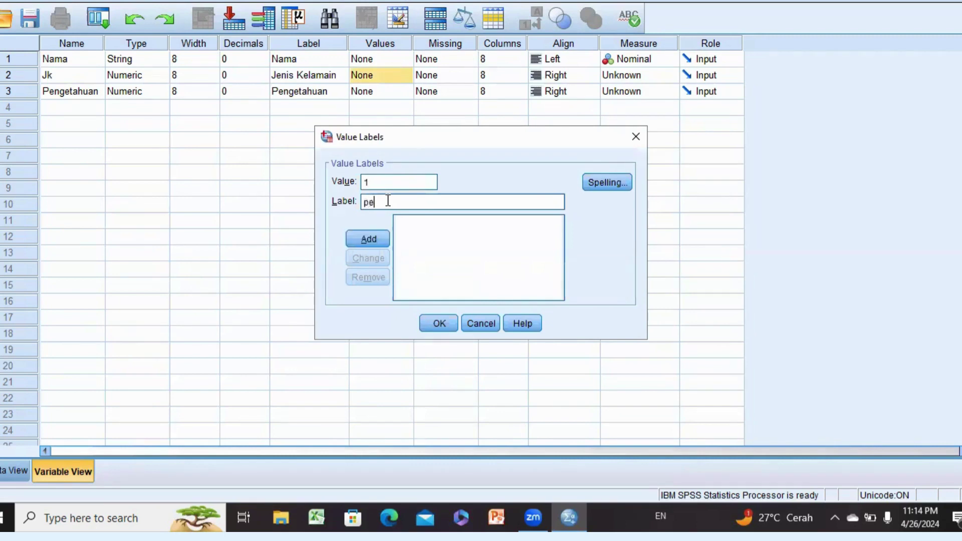
key("BackSpace")
key("BackSpace")
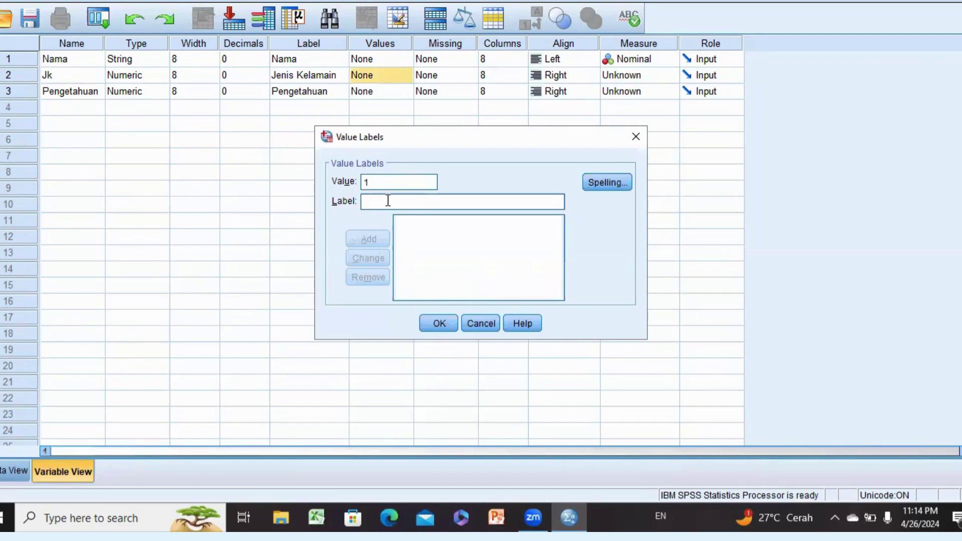
type("Perempuan")
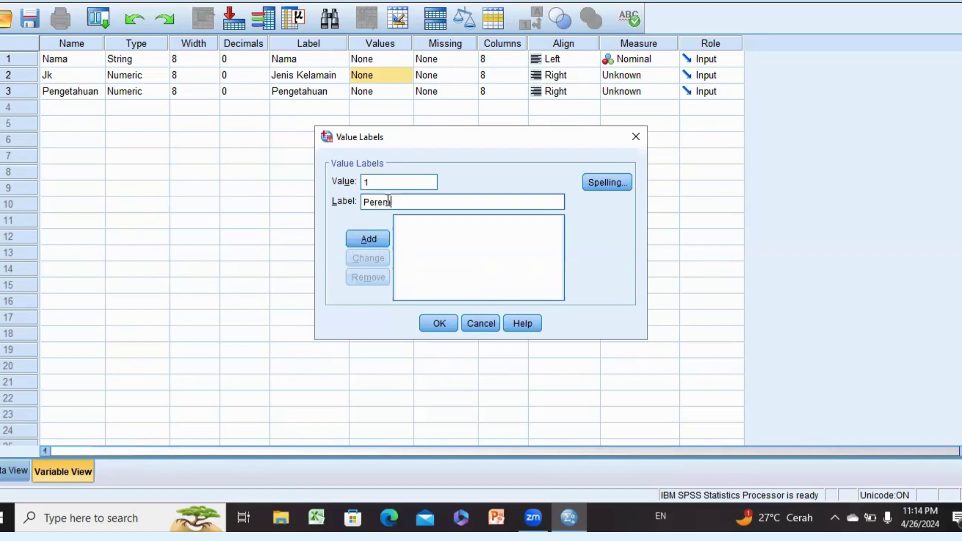
left_click(381, 239)
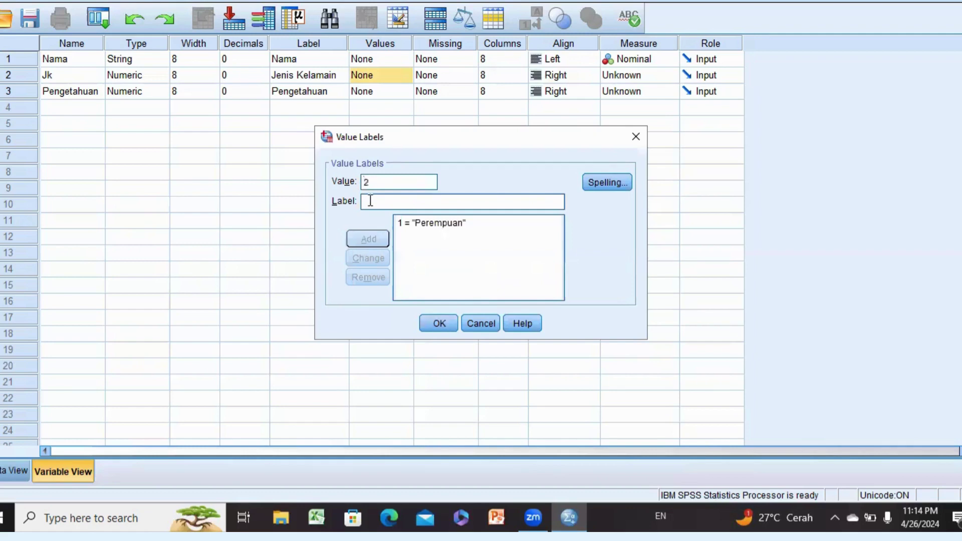
Add the value label 2 = "Laki-laki" to Jk and accept its value labels.
left_click(370, 201)
type("L")
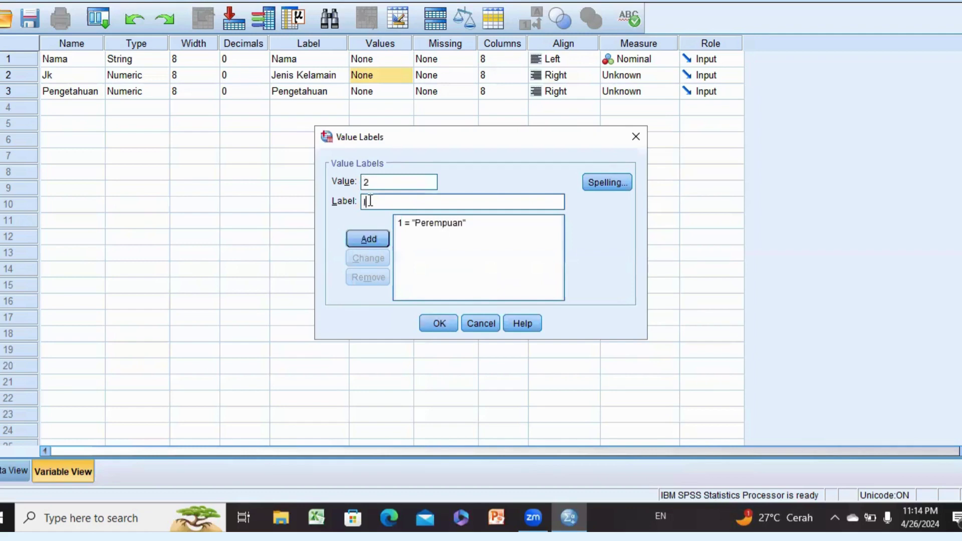
type("aki")
key("BackSpace")
key("BackSpace")
key("BackSpace")
key("BackSpace")
type("Laki-laki")
left_click(369, 239)
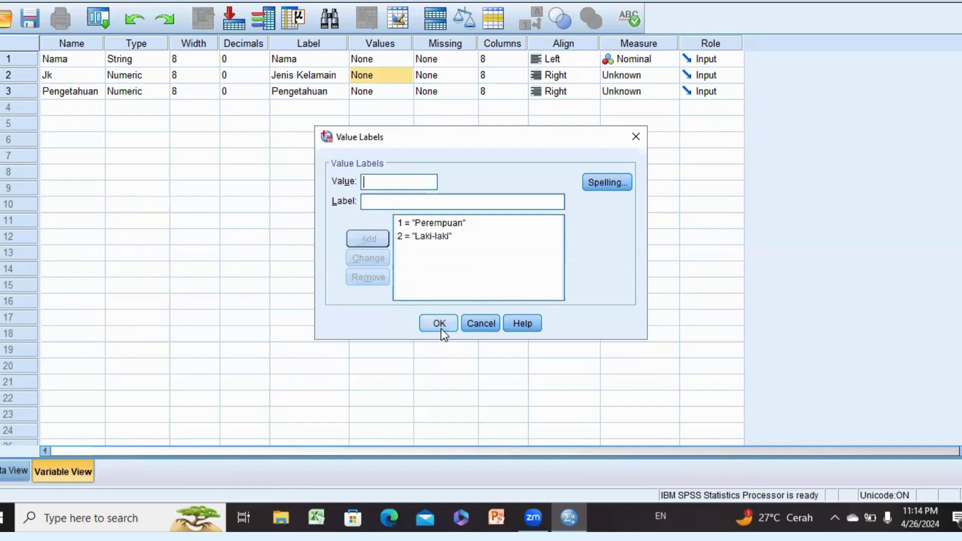
left_click(441, 329)
Add the value label 1 = "Baik" to the Pengetahuan variable.
left_click(391, 98)
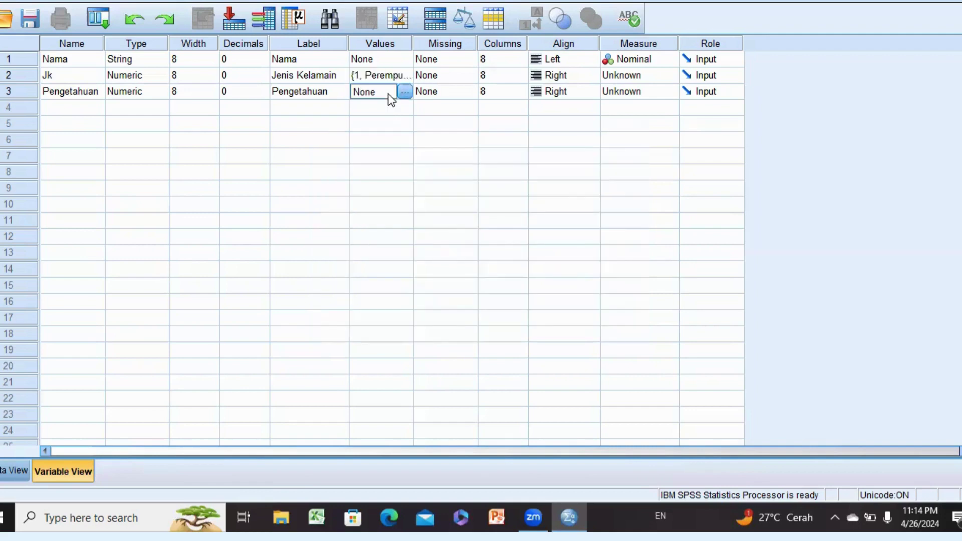
left_click(404, 94)
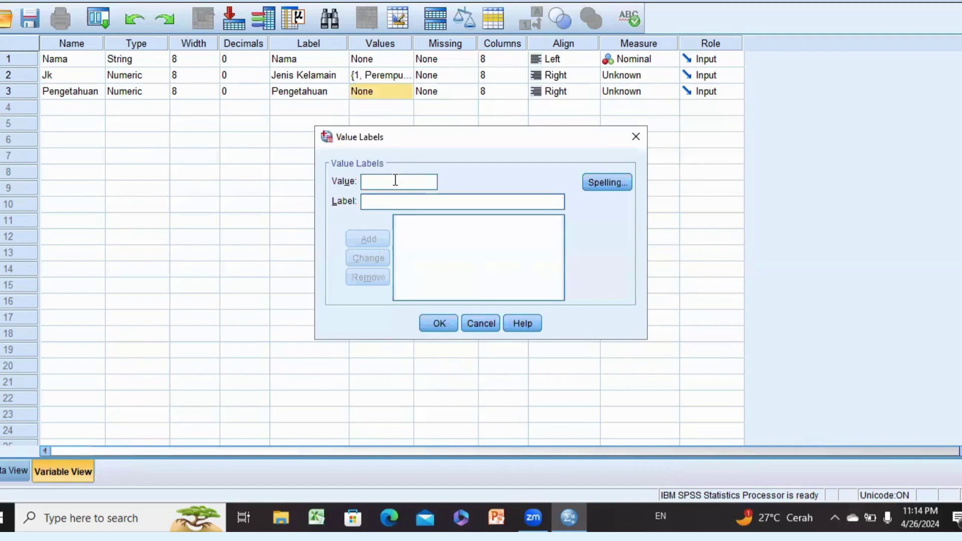
type("1")
left_click(392, 201)
type("Baik")
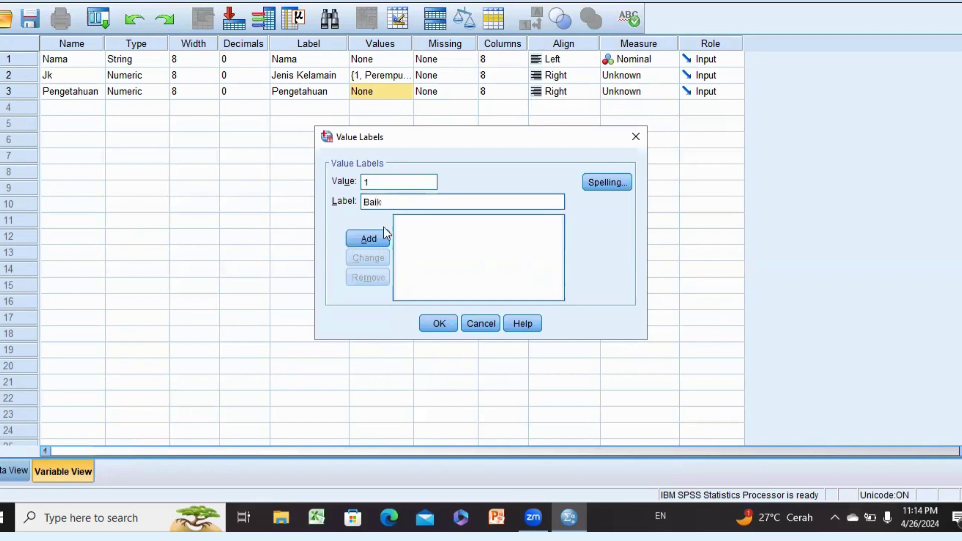
left_click(380, 238)
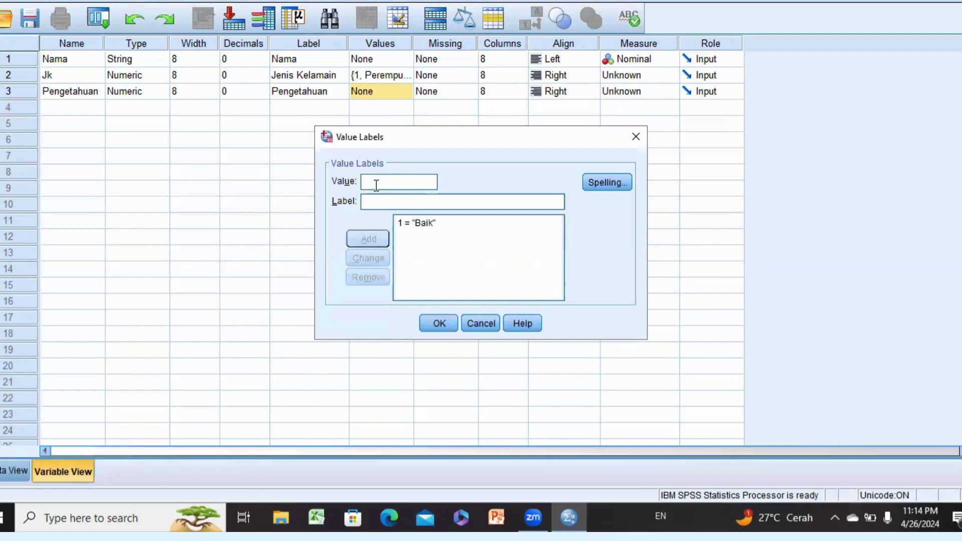
Add the value label 2 = "Sedang" to the Pengetahuan variable.
left_click(375, 203)
type("Seda")
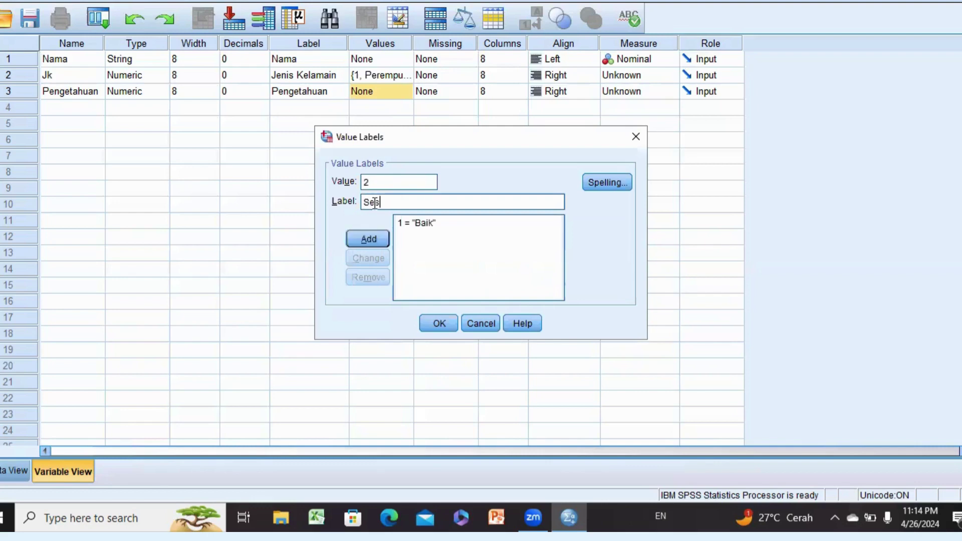
key("BackSpace")
type("dang")
left_click(369, 240)
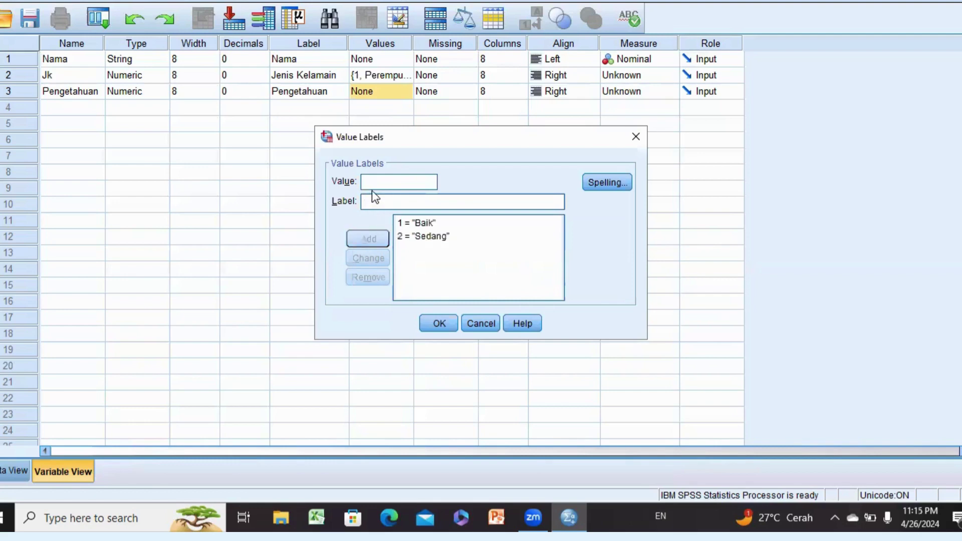
Add the value label 3 = "kurang" to Pengetahuan and accept its value labels.
type("3")
left_click(371, 209)
type("kura")
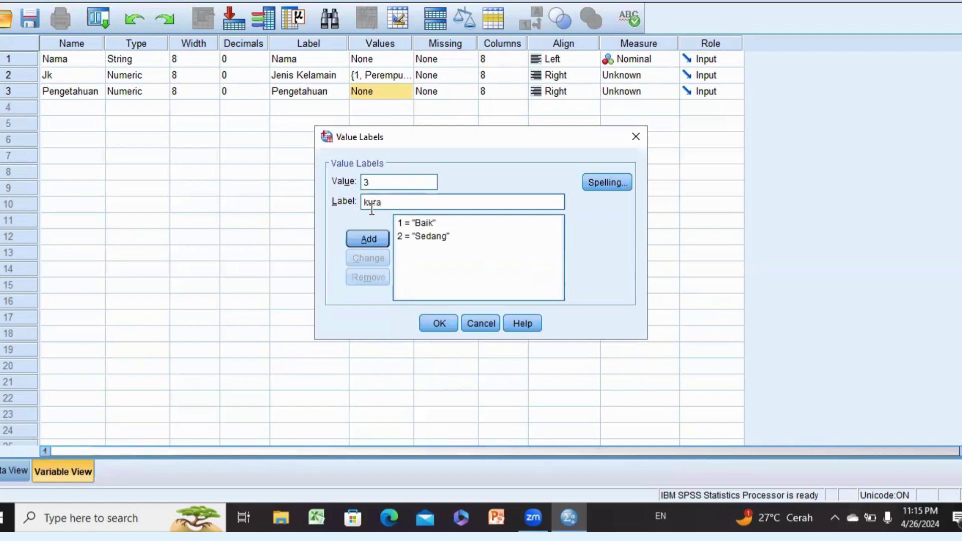
type("ng")
left_click(366, 239)
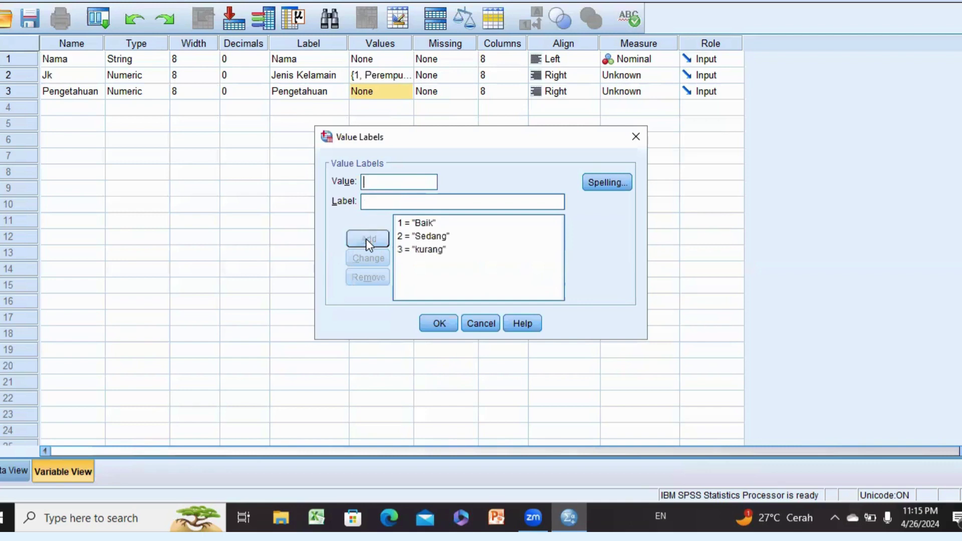
left_click(432, 321)
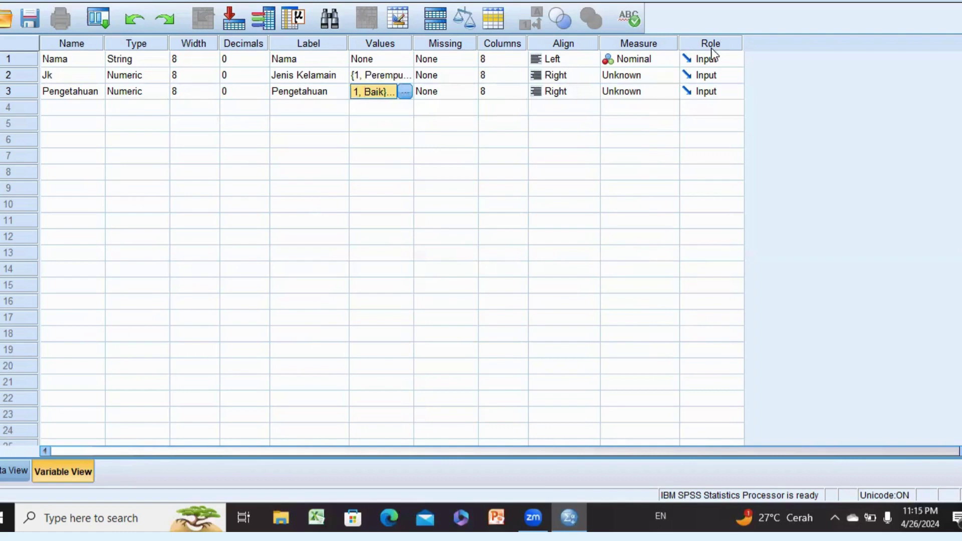
left_click(658, 63)
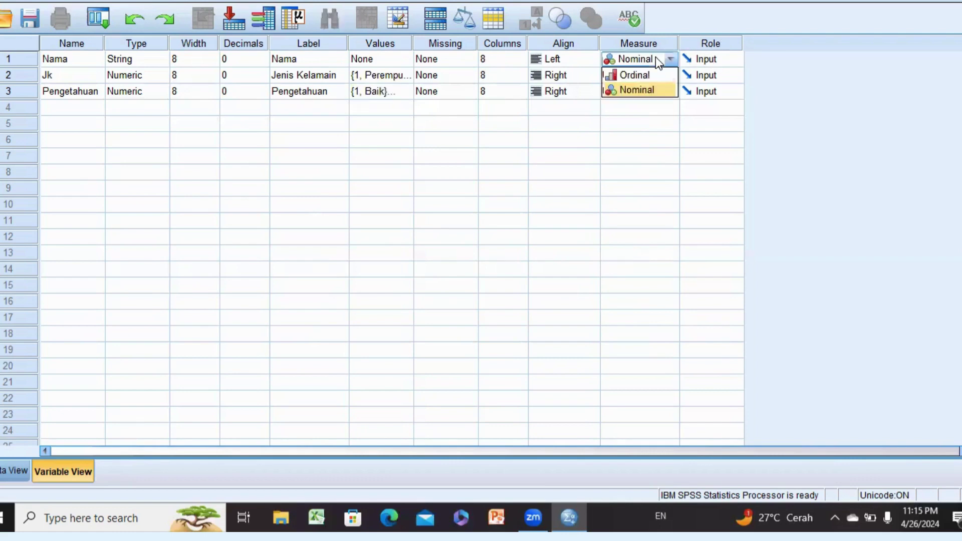
left_click(671, 61)
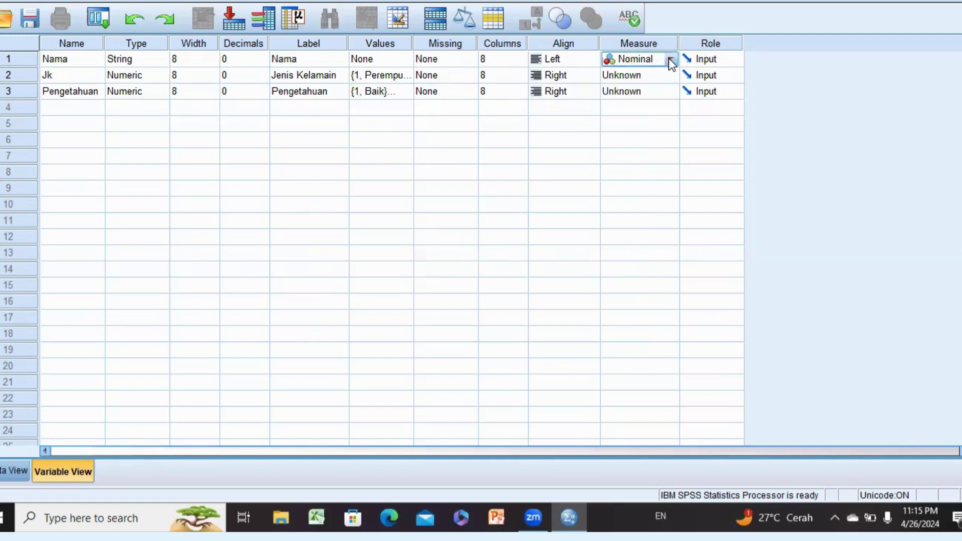
left_click(668, 58)
left_click(651, 61)
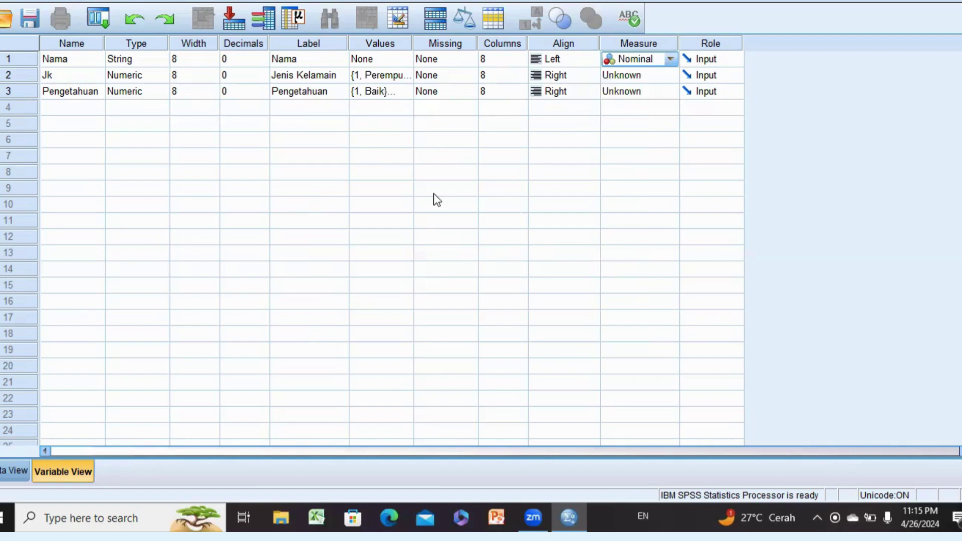
Switch to the data entry grid and enter the respondents' first names in rows 1 and 2 of Nama.
left_click(9, 473)
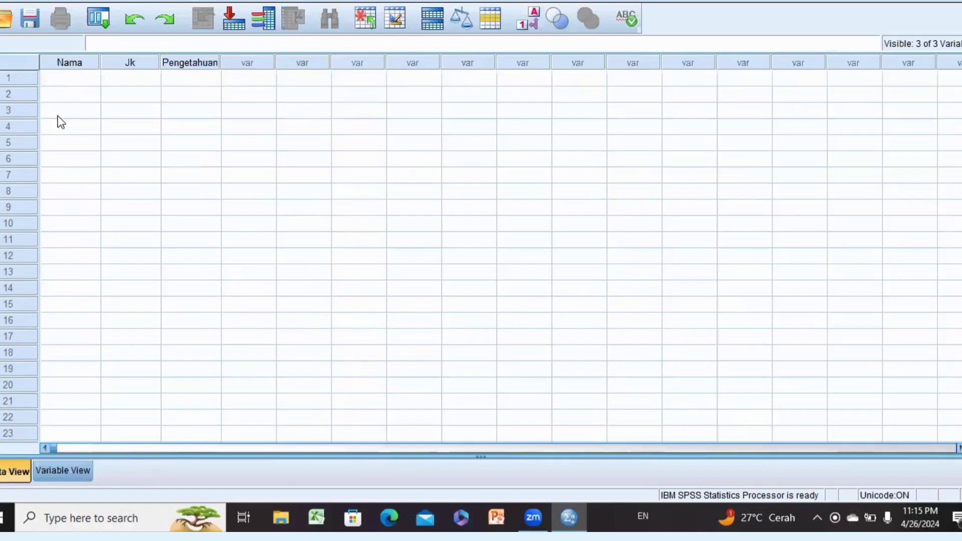
left_click(72, 80)
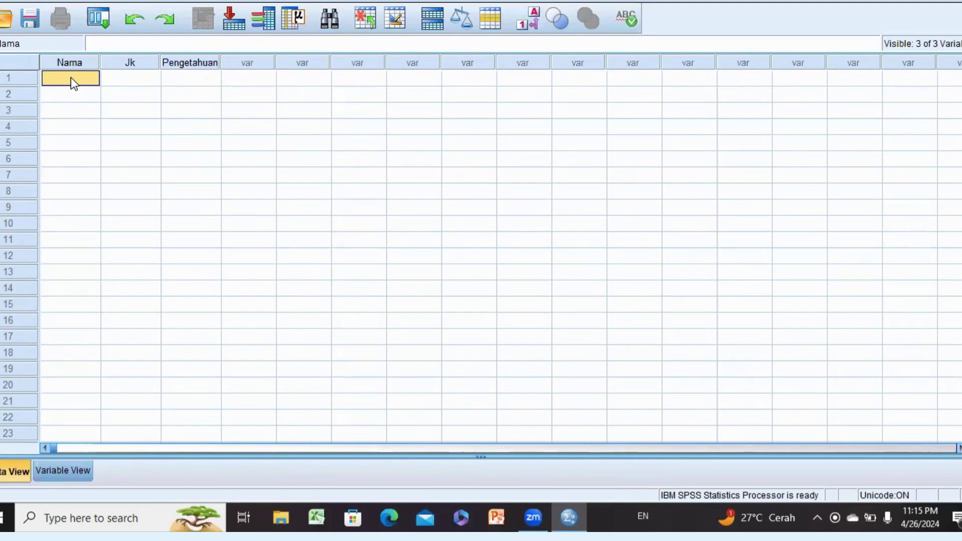
type("In")
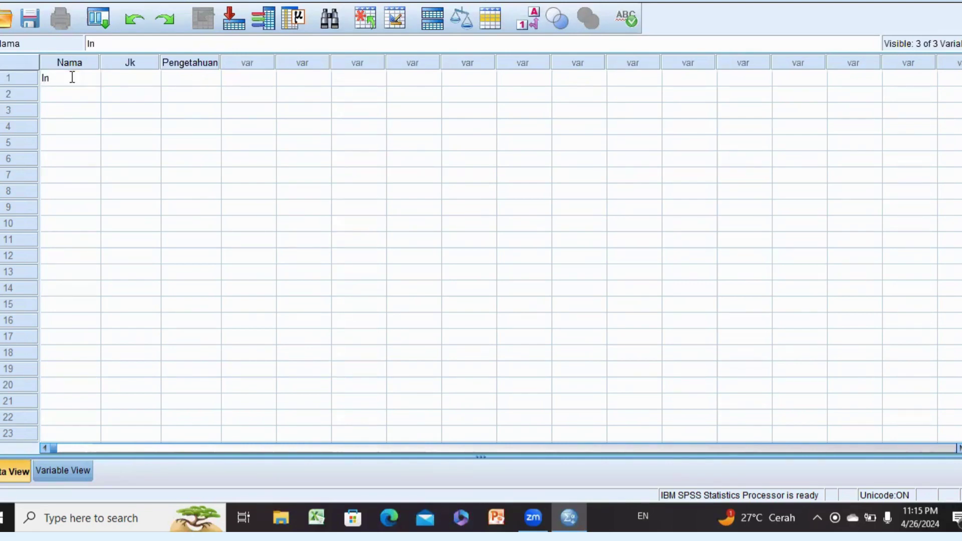
type("tan")
left_click(72, 97)
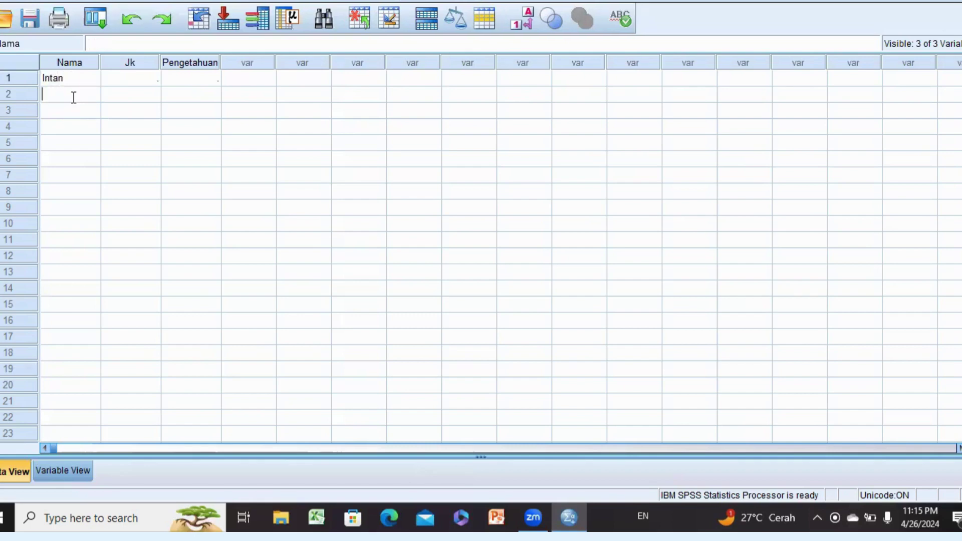
type("AYU")
key("BackSpace")
key("BackSpace")
type("yu")
Enter the respondents' first names in rows 3 and 4 of the Nama column.
left_click(72, 116)
type("Bu")
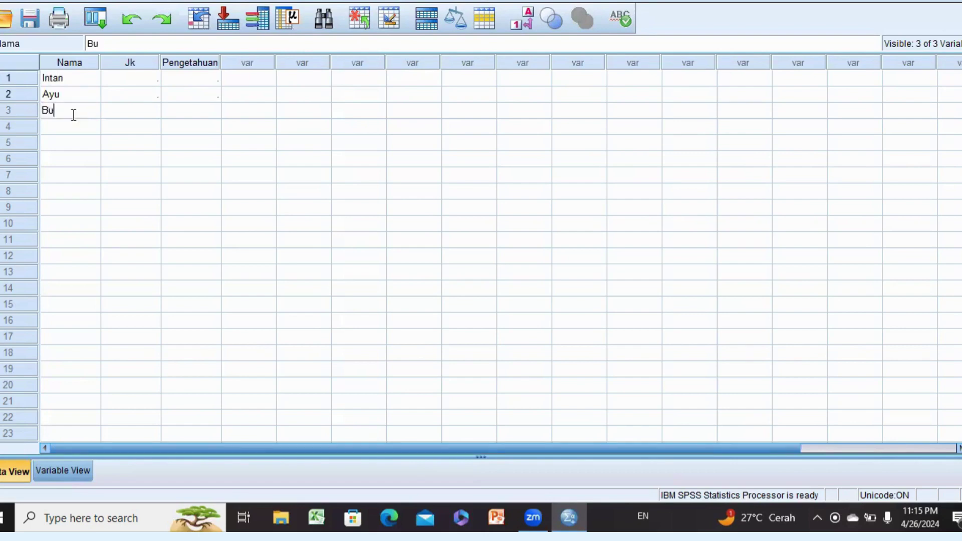
type("di")
left_click(72, 129)
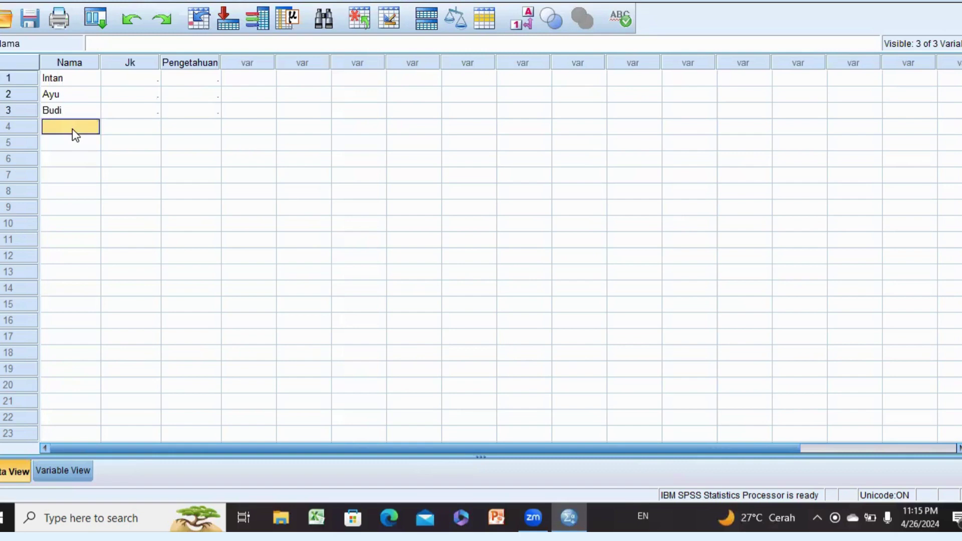
left_click(72, 129)
type("Hen")
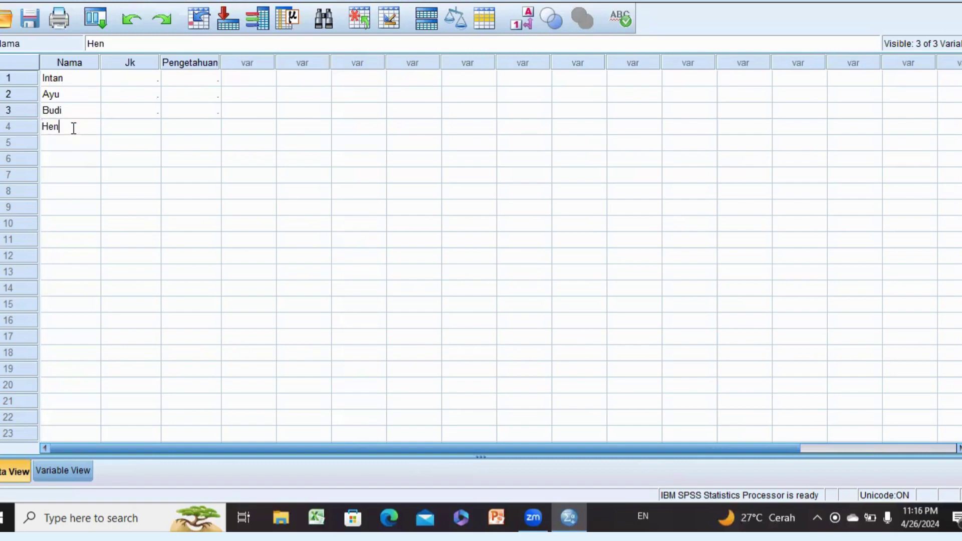
type("dra")
Enter the respondents' first names in rows 5 and 6 of the Nama column.
left_click(69, 143)
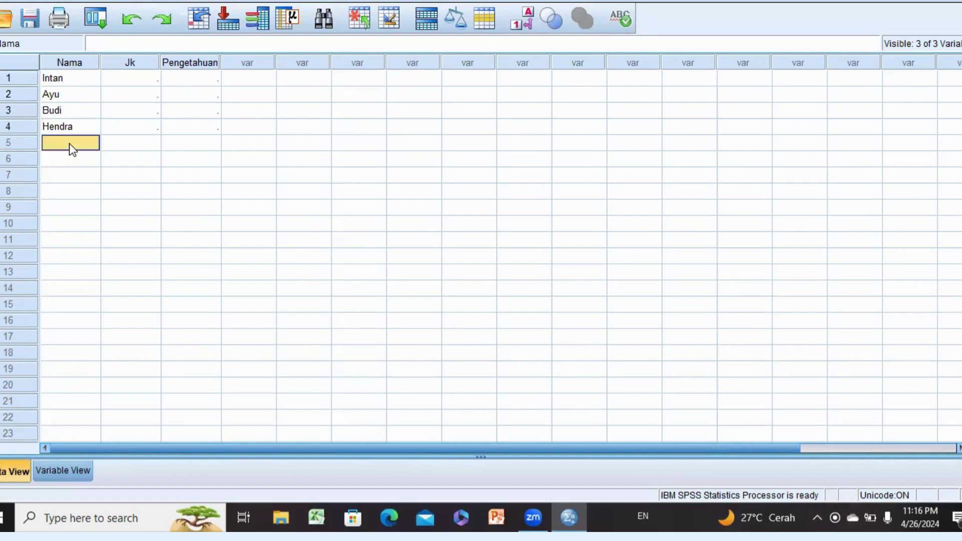
type("uj")
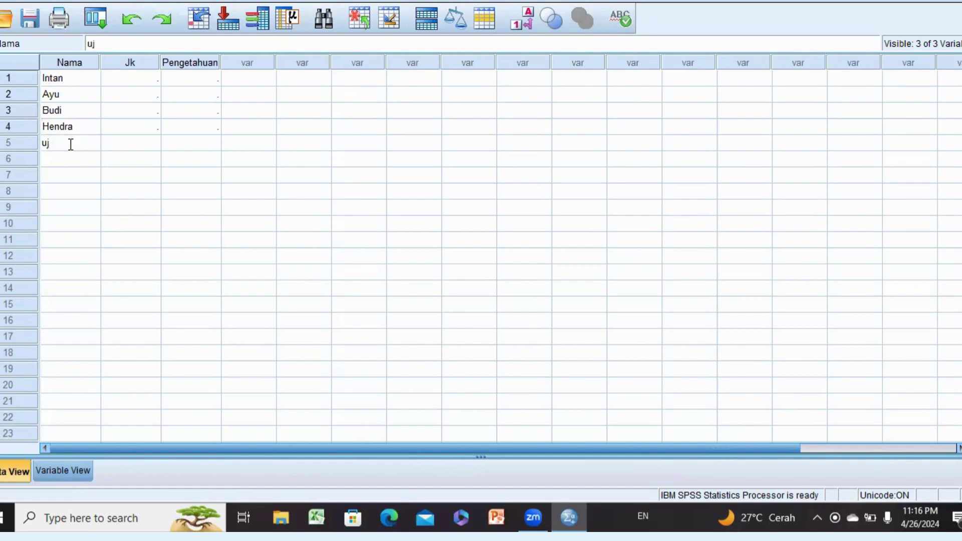
key("BackSpace")
key("BackSpace")
type("Ujang")
left_click(69, 159)
type("Mi")
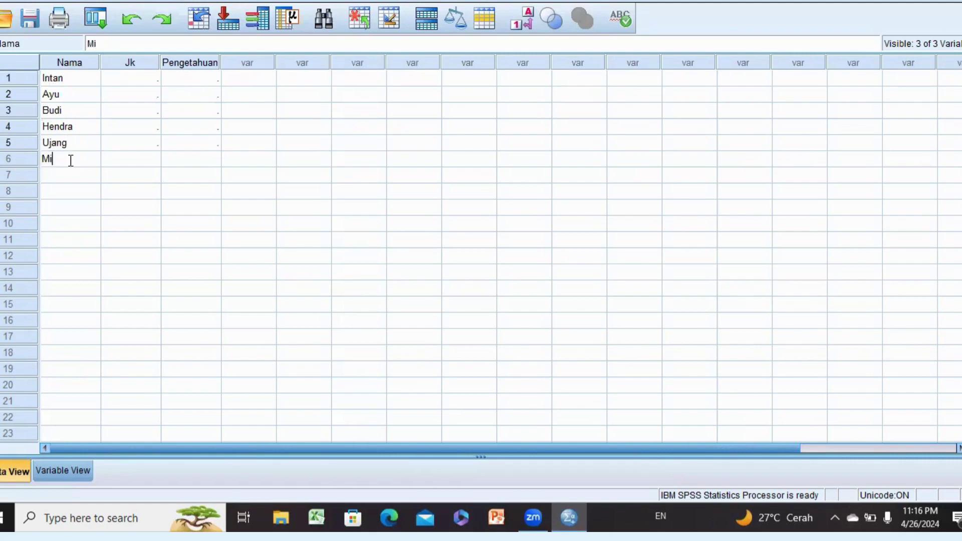
type("min")
Enter the respondents' first names in rows 7 and 8 of the Nama column.
double_click(69, 173)
type("Andin")
left_click(68, 191)
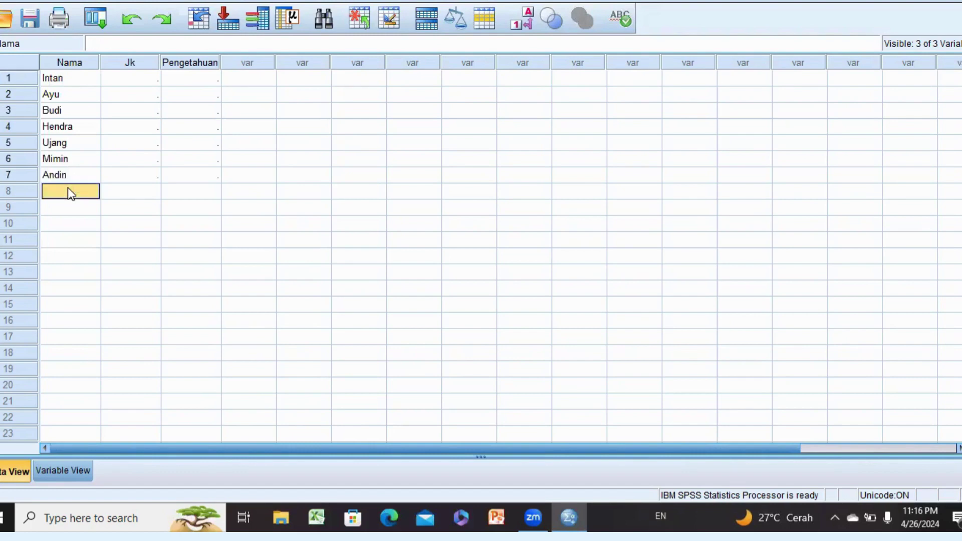
type("Iwan")
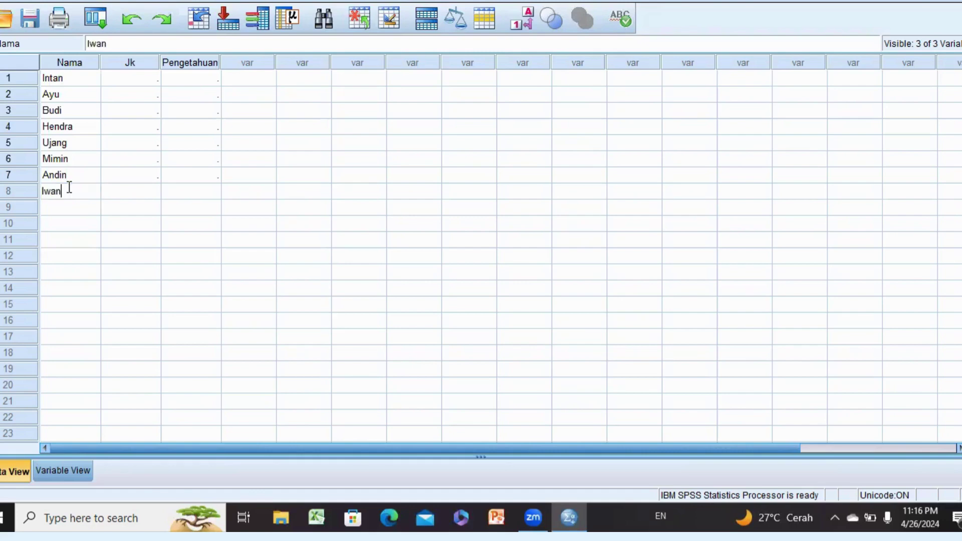
Enter the respondents' first names in rows 9 and 10 of the Nama column.
left_click(66, 207)
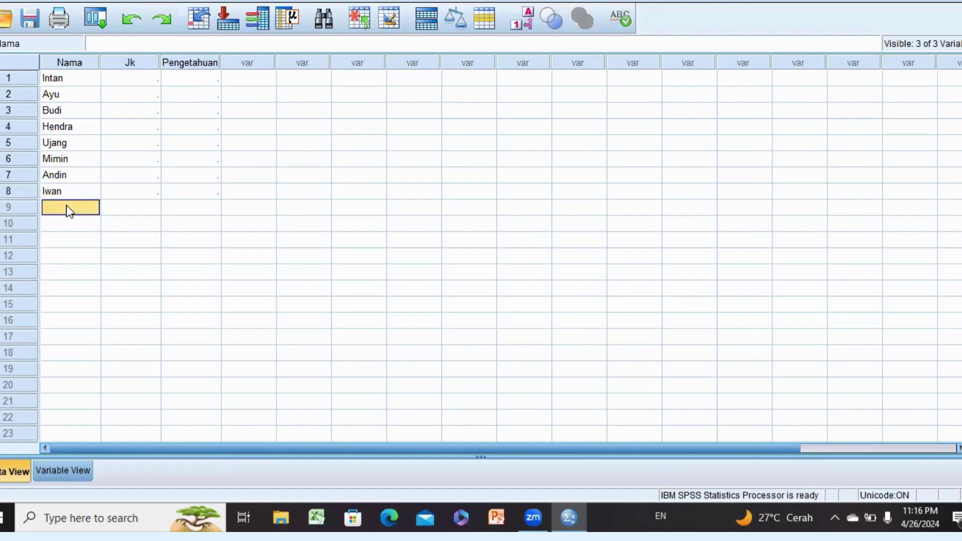
type("did")
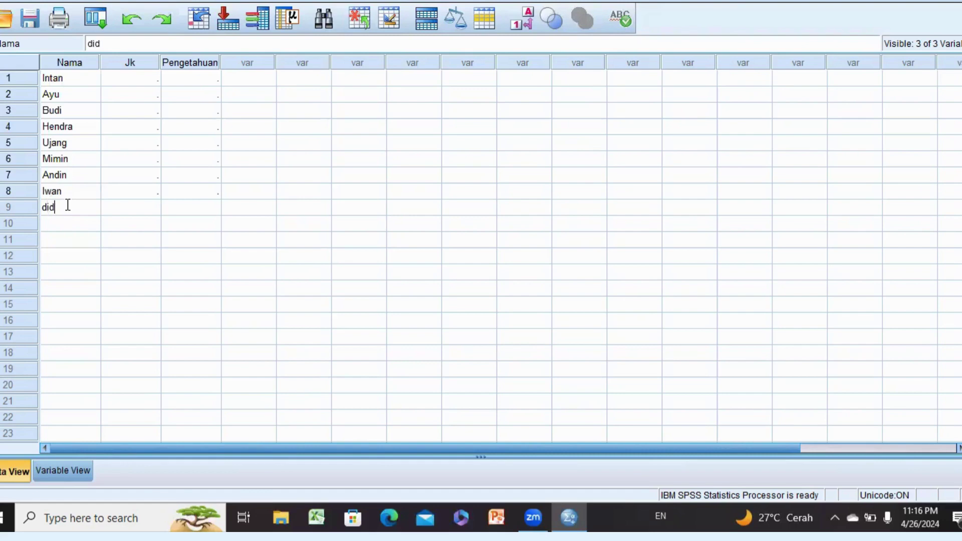
key("BackSpace")
key("BackSpace")
key("BackSpace")
type("Didit")
left_click(67, 223)
type("Dita")
Enter the Jk codes 1, 1, 2, 2 and 2 for rows 1 to 5.
left_click(137, 73)
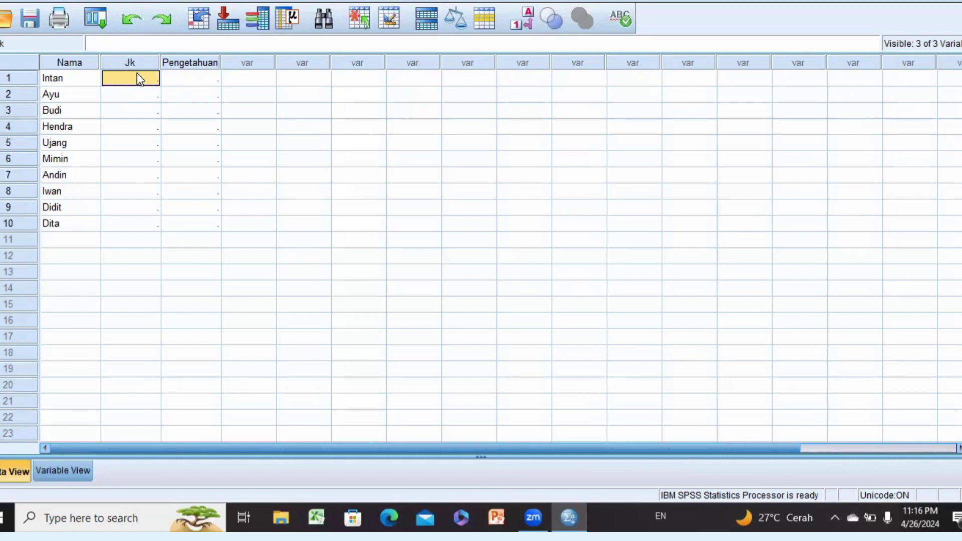
type("1")
left_click(152, 94)
type("1")
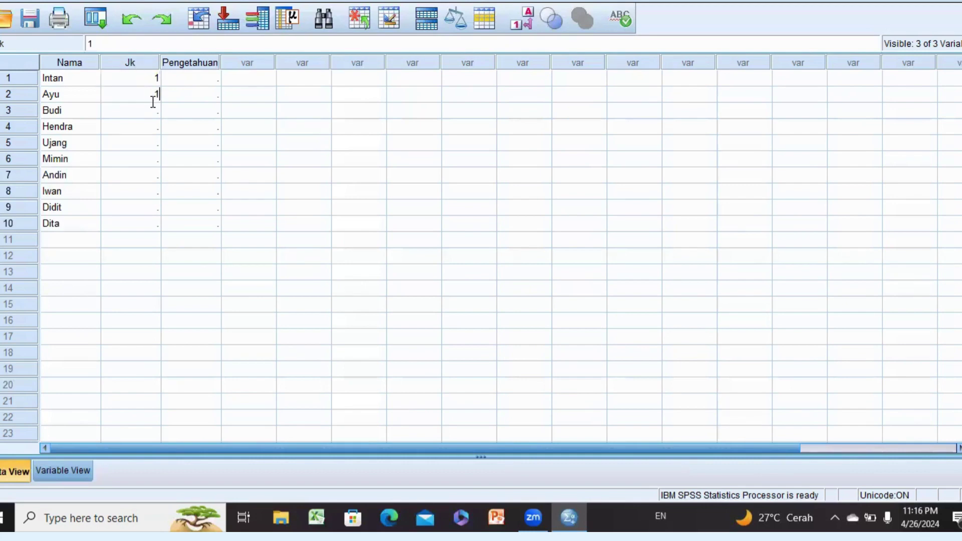
left_click(151, 111)
type("2")
left_click(152, 127)
type("2")
left_click(153, 143)
type("2")
Enter the Jk codes 1, 1, 2, 2 and 1 for rows 6 to 10.
left_click(154, 174)
left_click(150, 159)
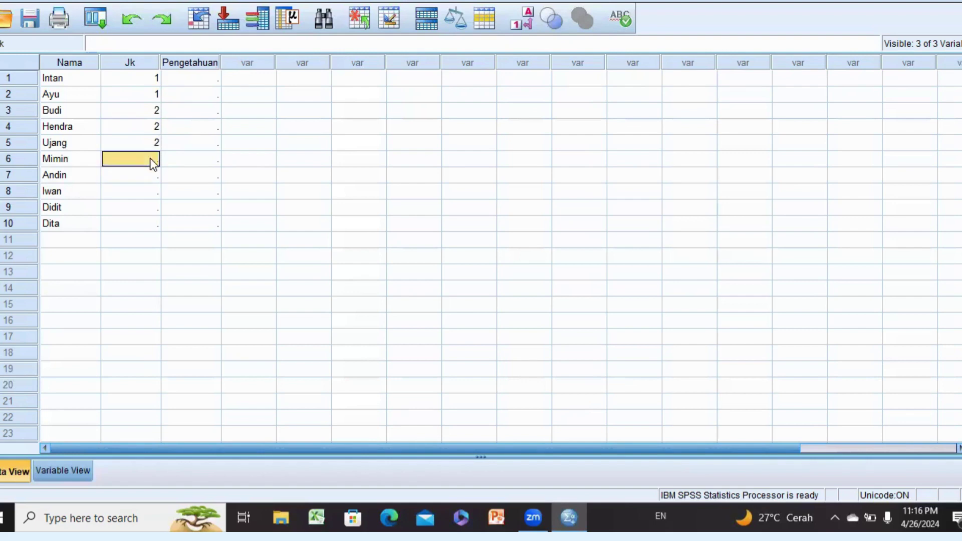
type("1")
left_click(155, 178)
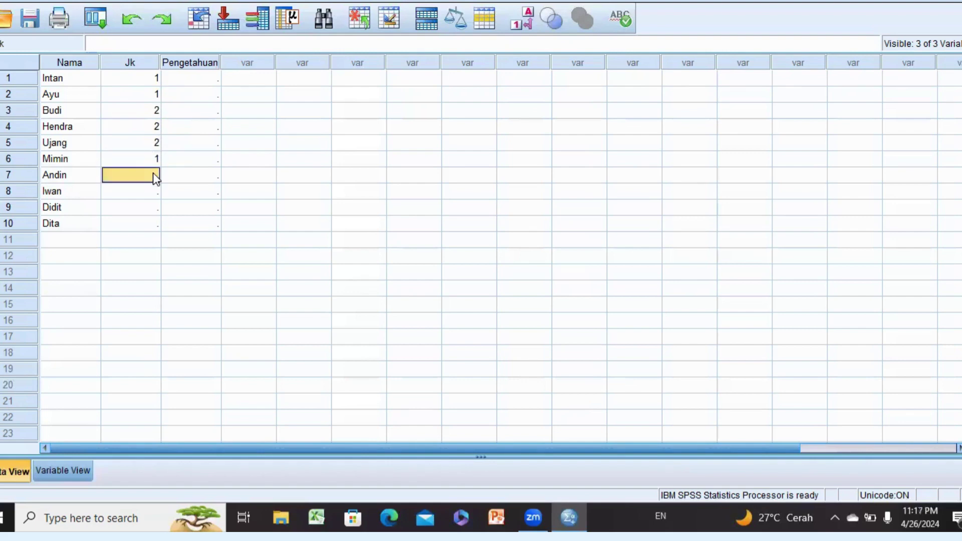
type("1")
left_click(154, 191)
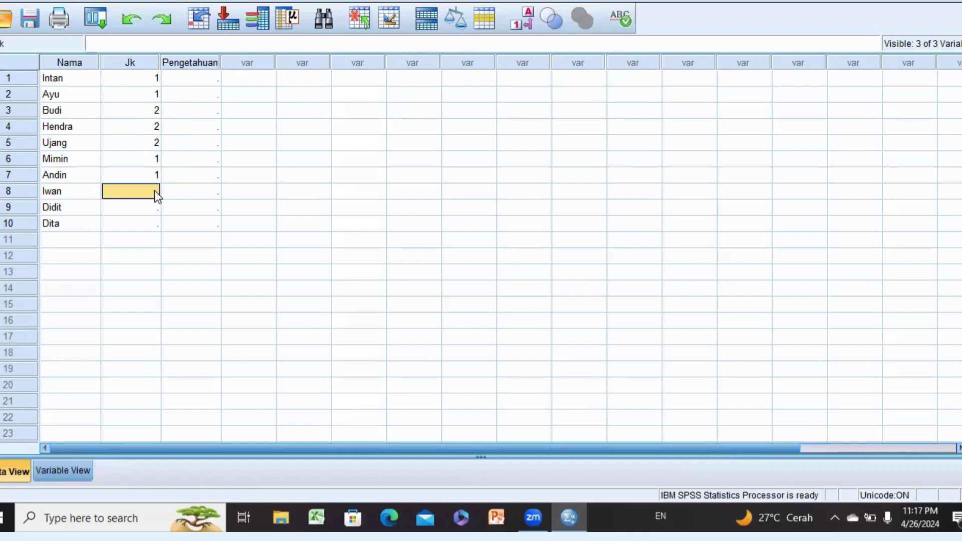
type("2")
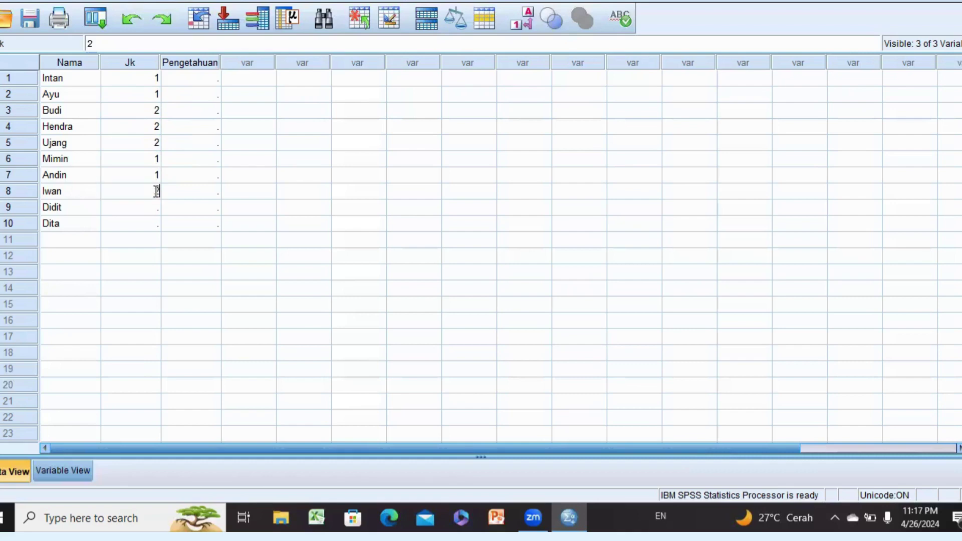
left_click(158, 203)
type("2")
left_click(159, 225)
type("1")
Enter the Pengetahuan codes 1, 1 and 3 for rows 1 to 3.
left_click(214, 81)
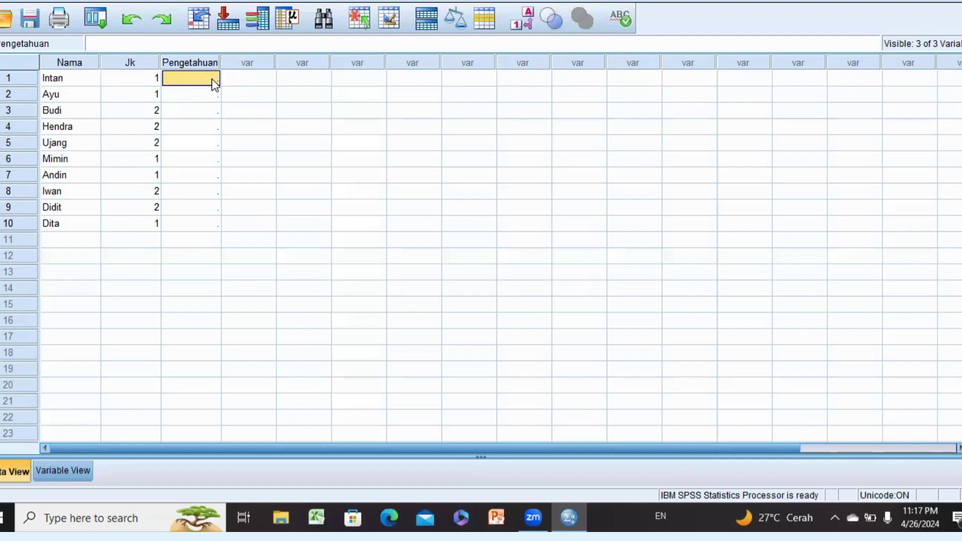
type("1")
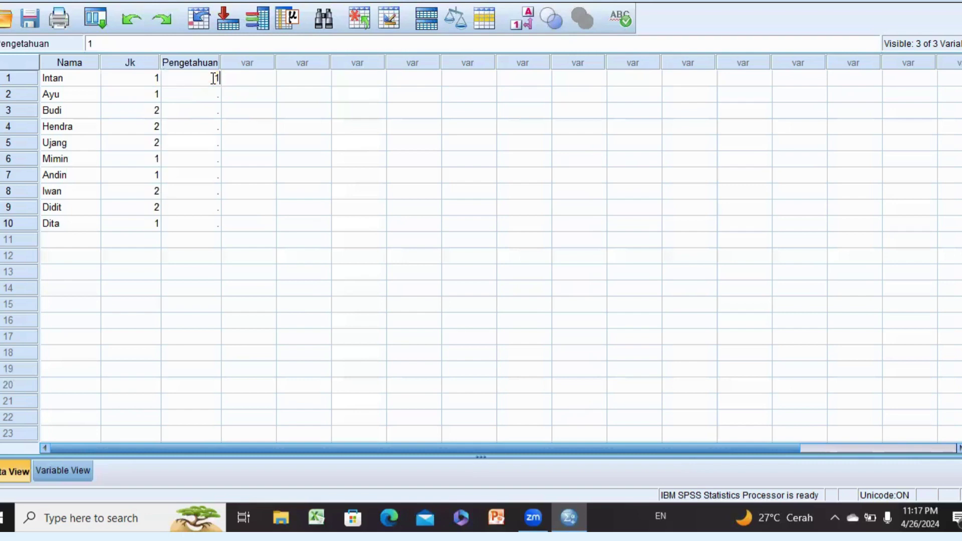
left_click(216, 93)
type("1")
left_click(215, 109)
type("1")
left_click(217, 110)
type("3")
Enter the Pengetahuan codes 1, 2 and 3 for rows 4 to 6.
left_click(217, 129)
type("1")
left_click(216, 148)
type("2")
left_click(216, 163)
type("3")
Enter the Pengetahuan codes 3, 2, 1 and 1 for rows 7 to 10.
left_click(216, 177)
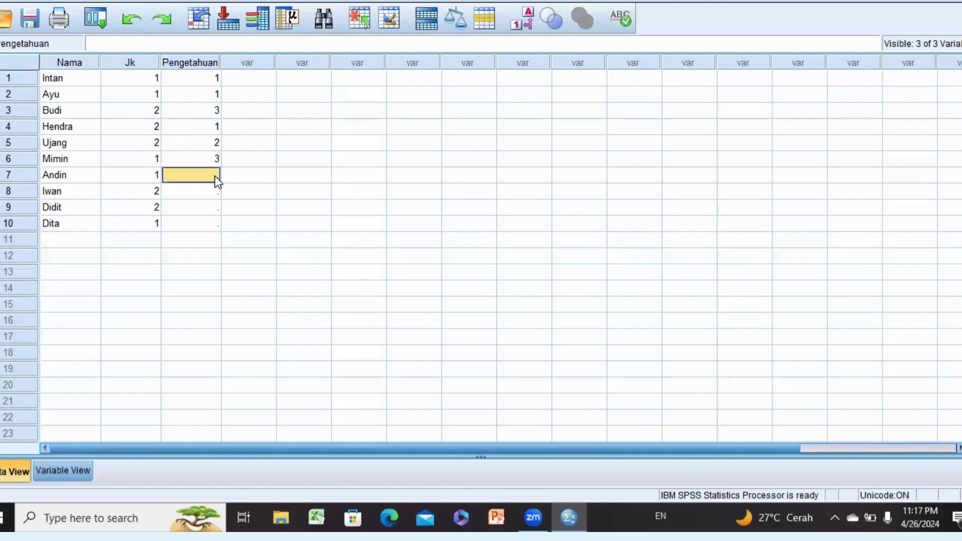
type("2")
left_click(218, 194)
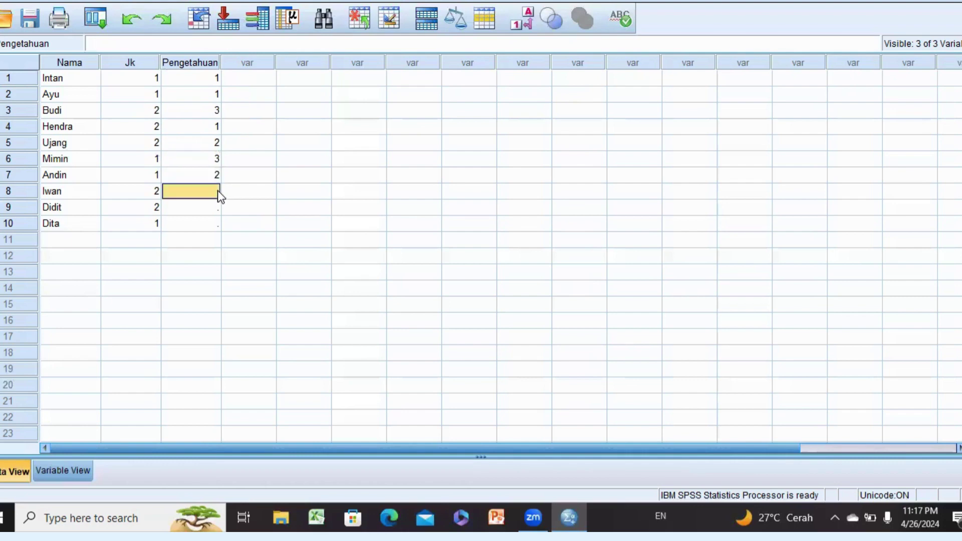
left_click(214, 175)
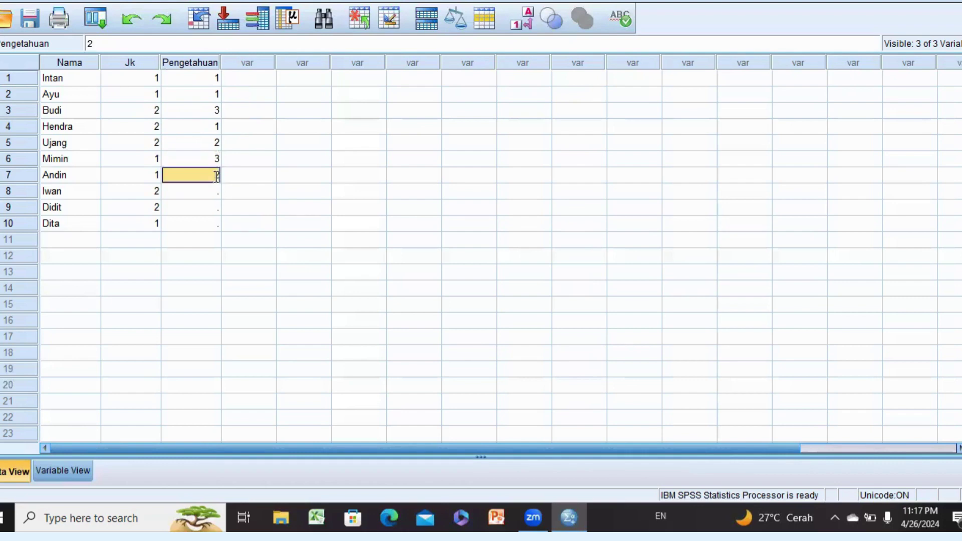
type("3")
left_click(214, 186)
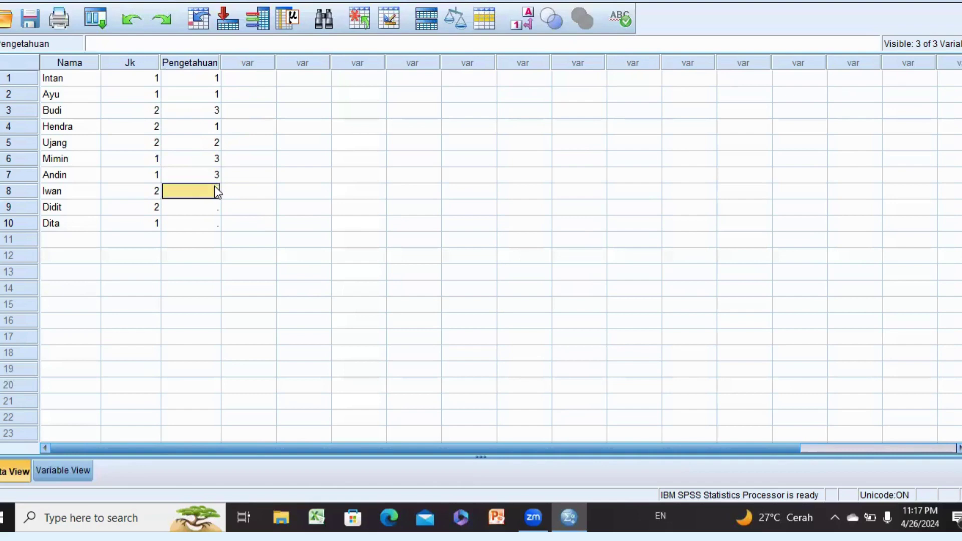
type("2")
left_click(214, 207)
type("1")
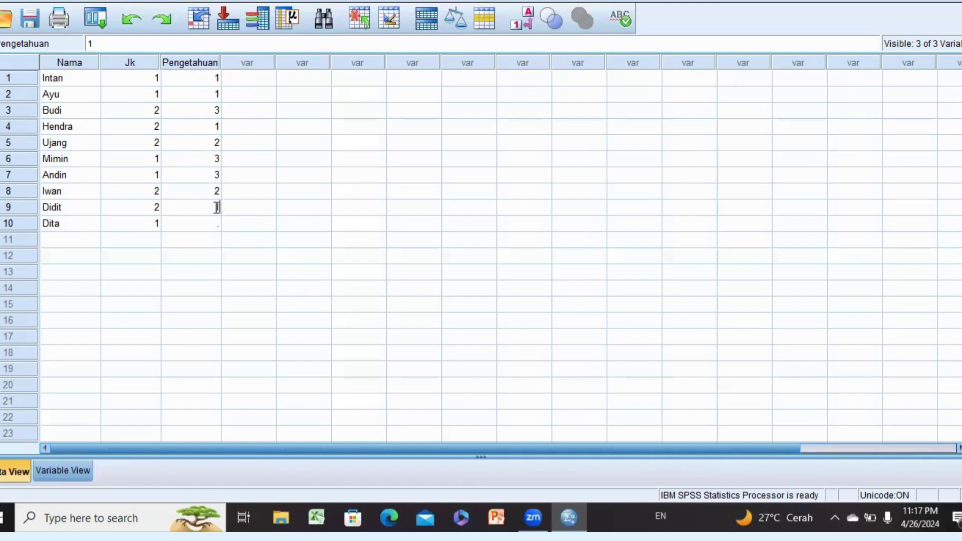
left_click(215, 225)
type("1")
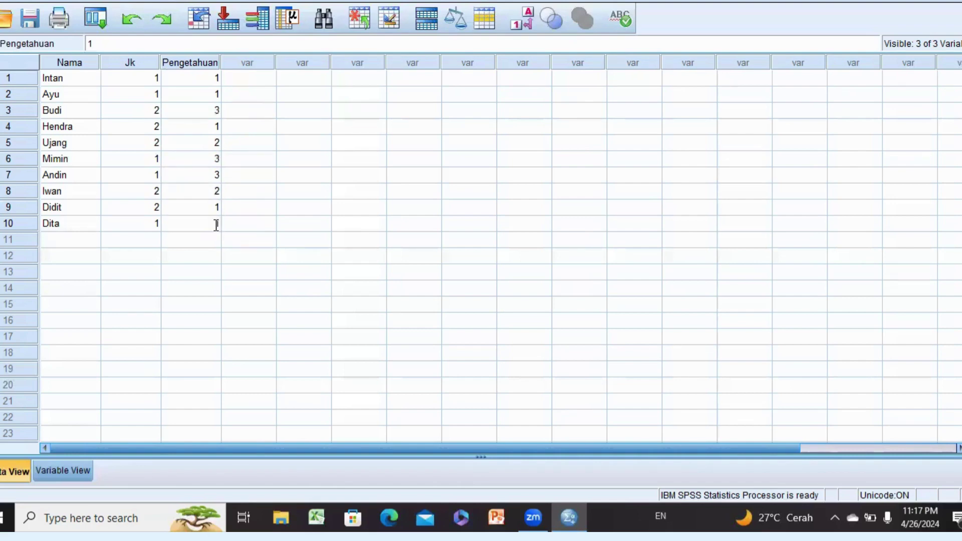
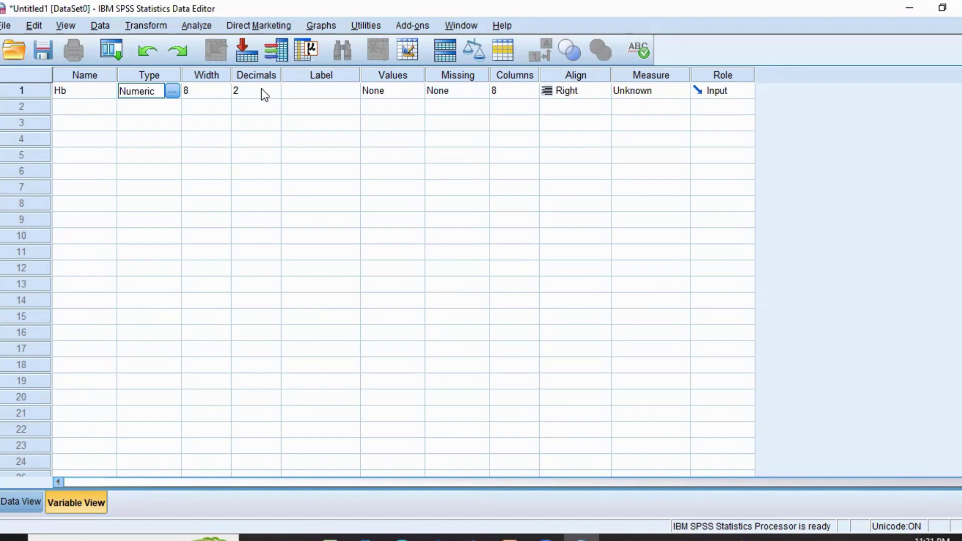
Set the label of the Hb variable to "Kadar Hb".
left_click(298, 92)
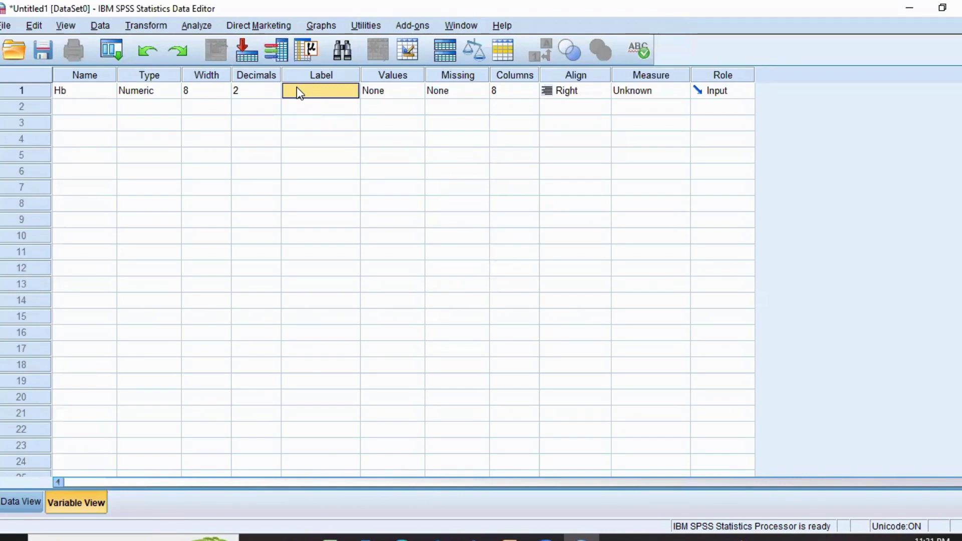
double_click(297, 90)
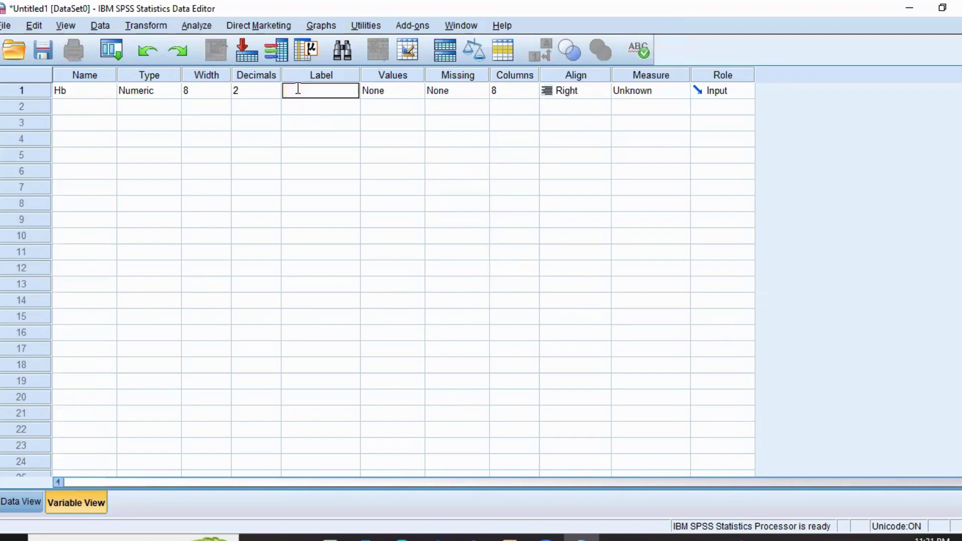
type("Kadar Hb")
Enter the Hb values 10.10 and 9.80 for rows 1 and 2 of the data.
left_click(28, 506)
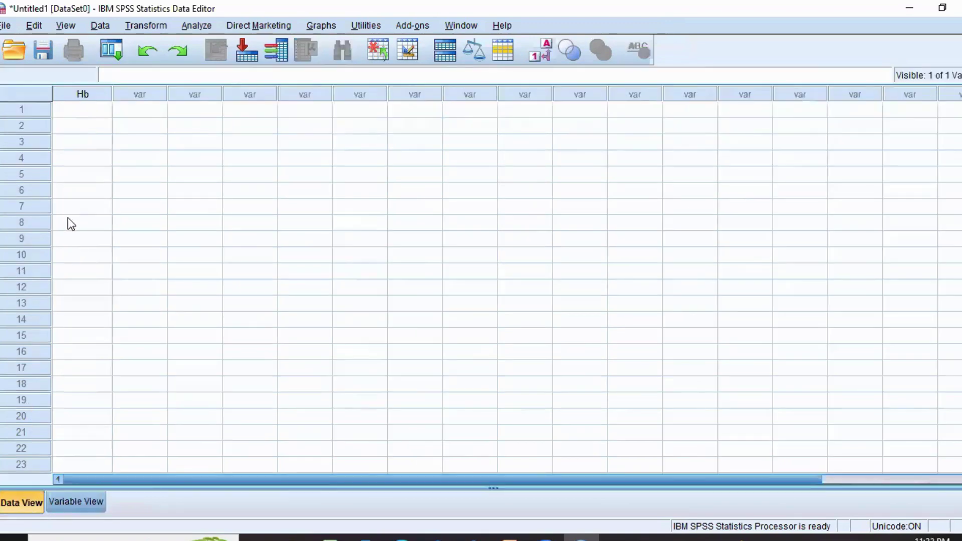
left_click(97, 114)
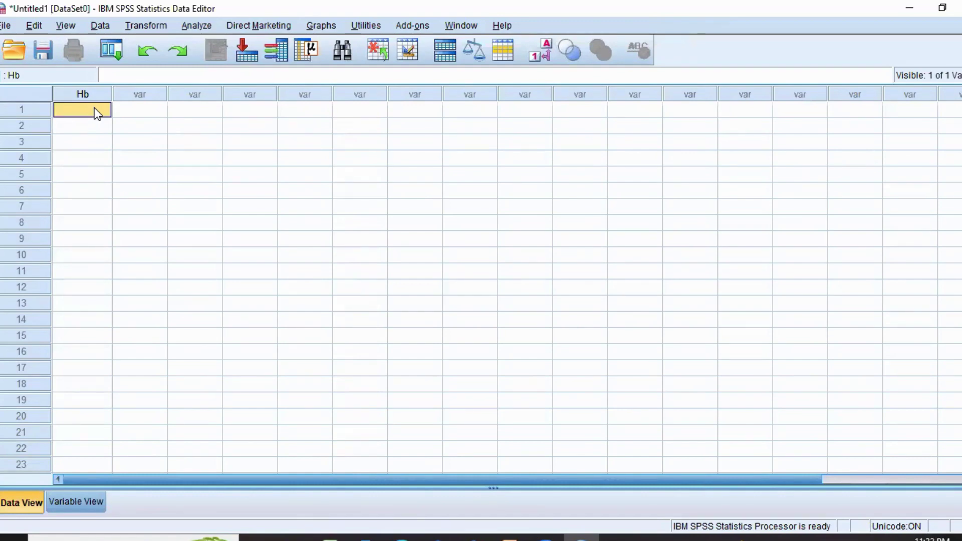
type("10")
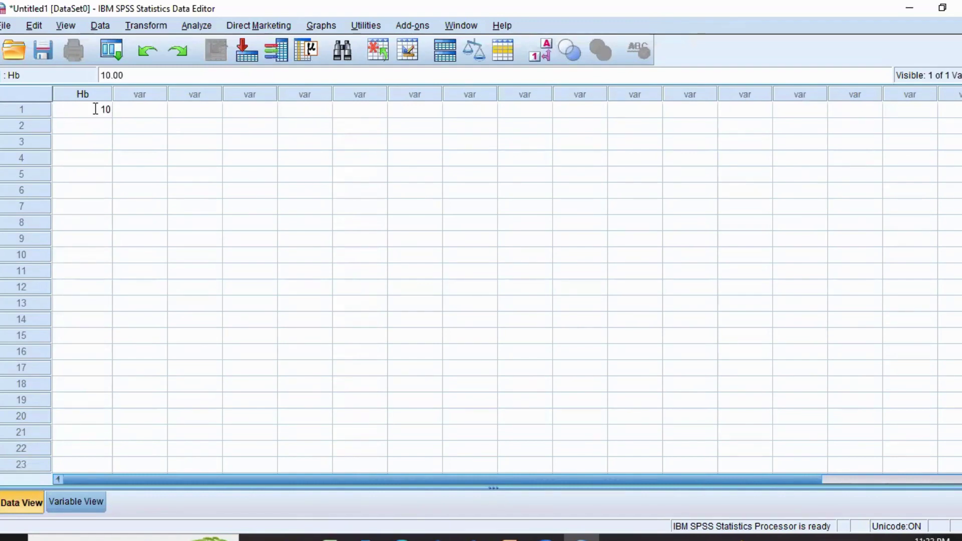
type(".10")
left_click(98, 129)
type("9")
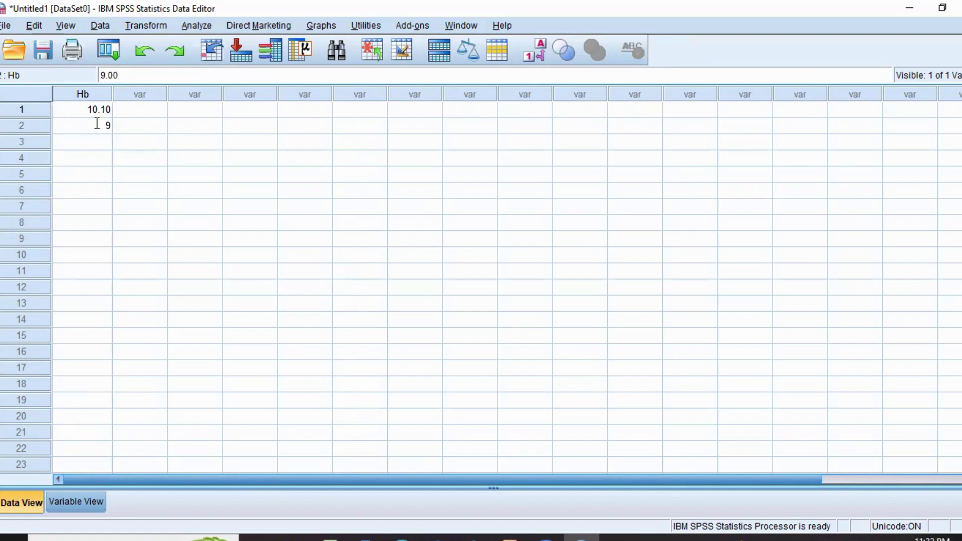
type(".80")
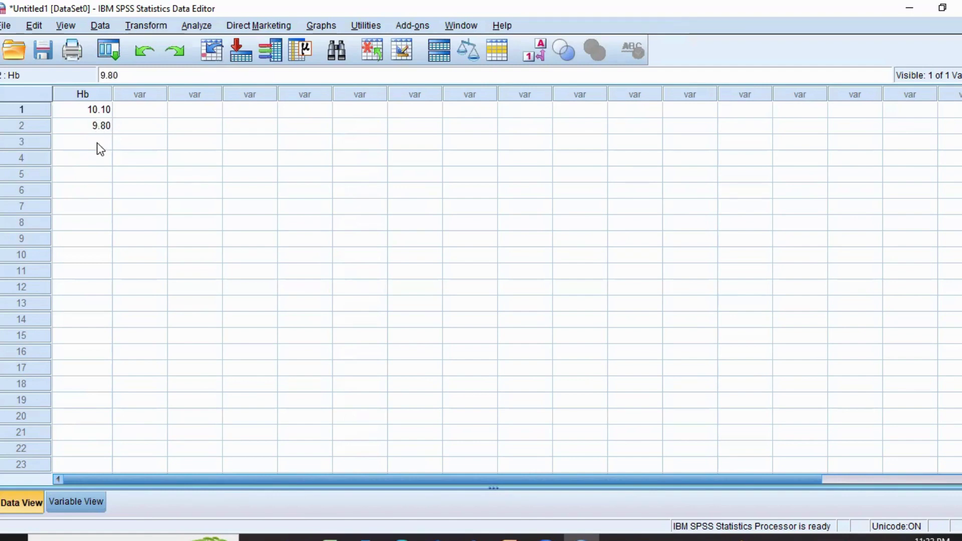
Enter the Hb values 11.10 and 10.20 for rows 3 and 4.
type("11")
key("BackSpace")
key("BackSpace")
left_click(99, 148)
type("11.10")
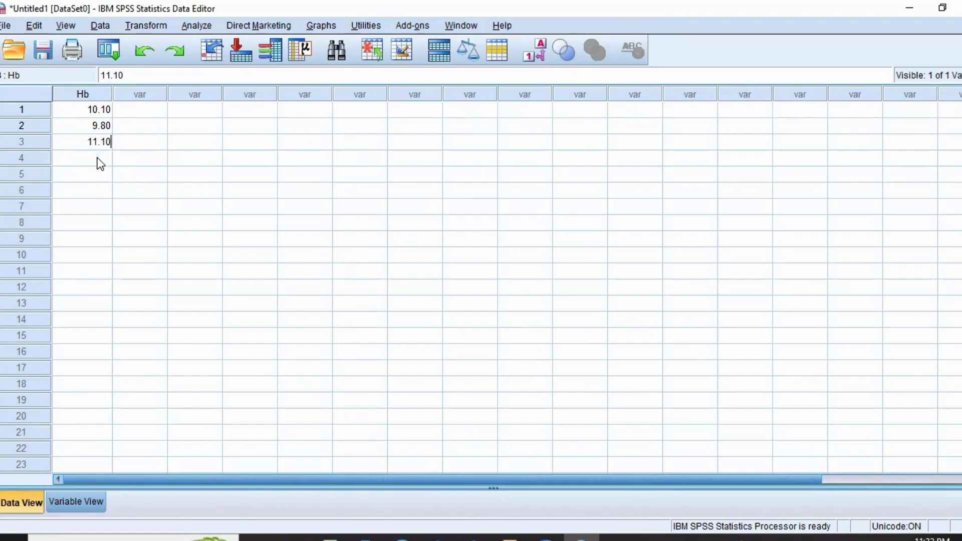
left_click(98, 158)
type("10.")
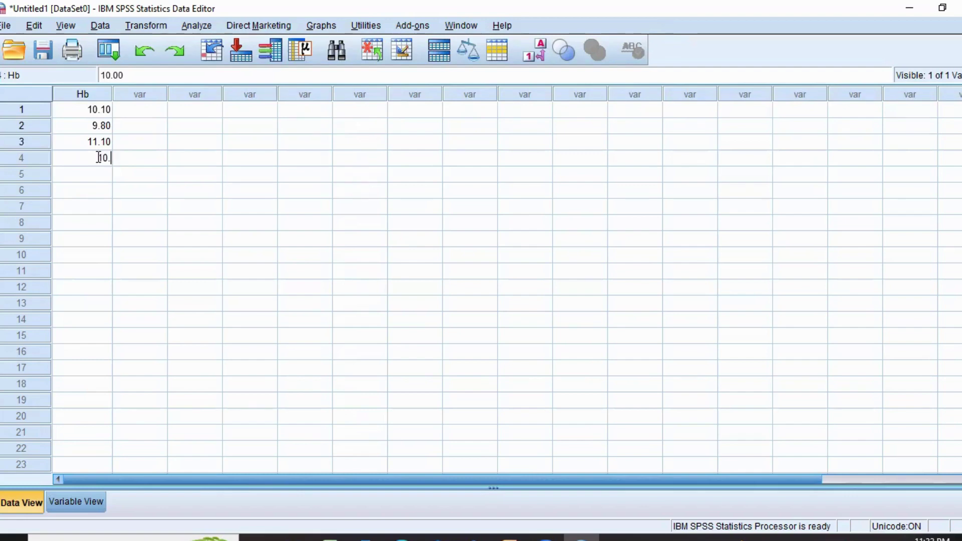
type("2")
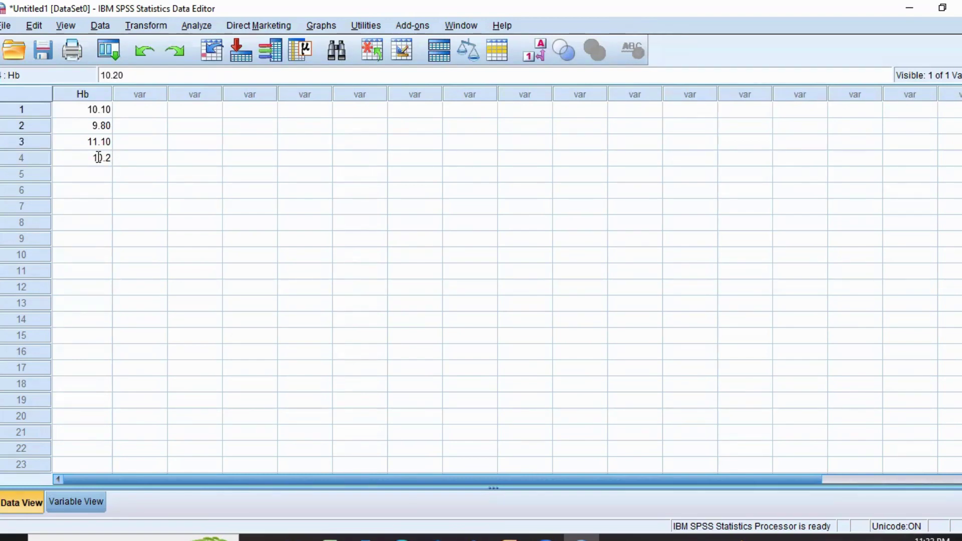
type("20")
key("BackSpace")
key("BackSpace")
type("0")
Enter the Hb values 10.40 and 11.20 for rows 5 and 6.
left_click(102, 176)
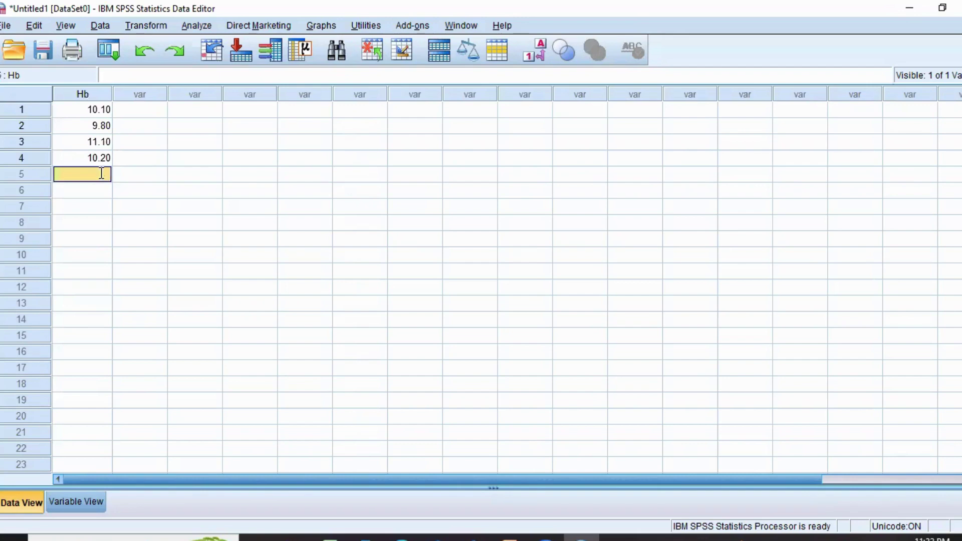
type("10.40")
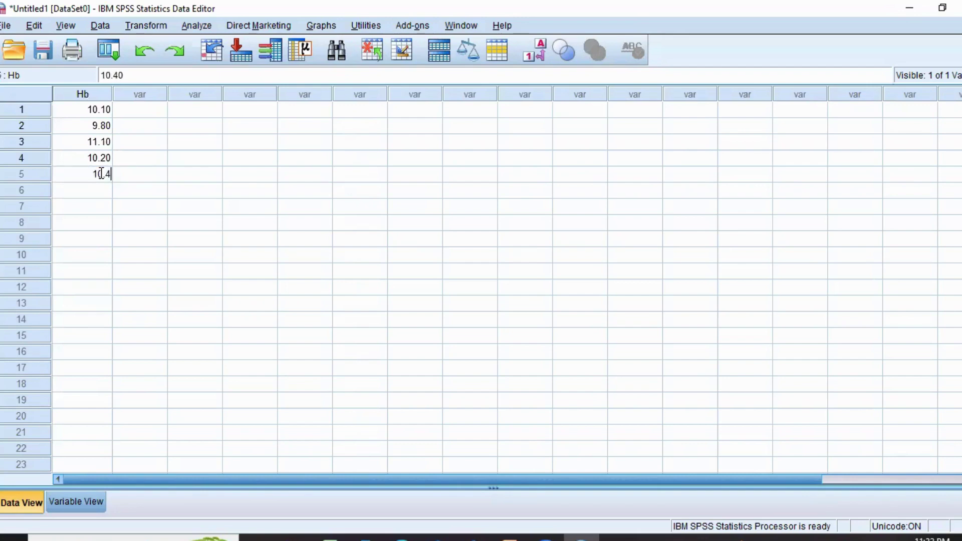
left_click(103, 190)
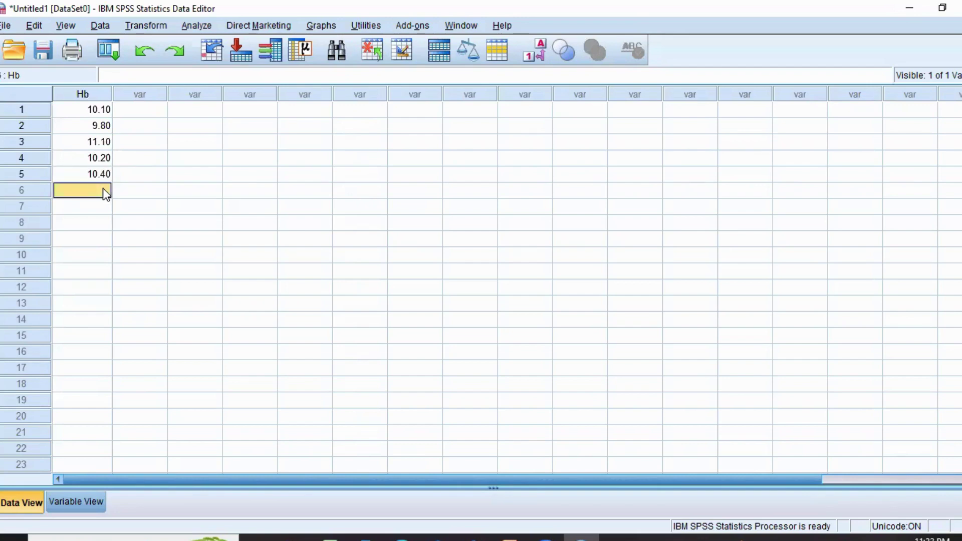
type("11.2")
left_click(104, 203)
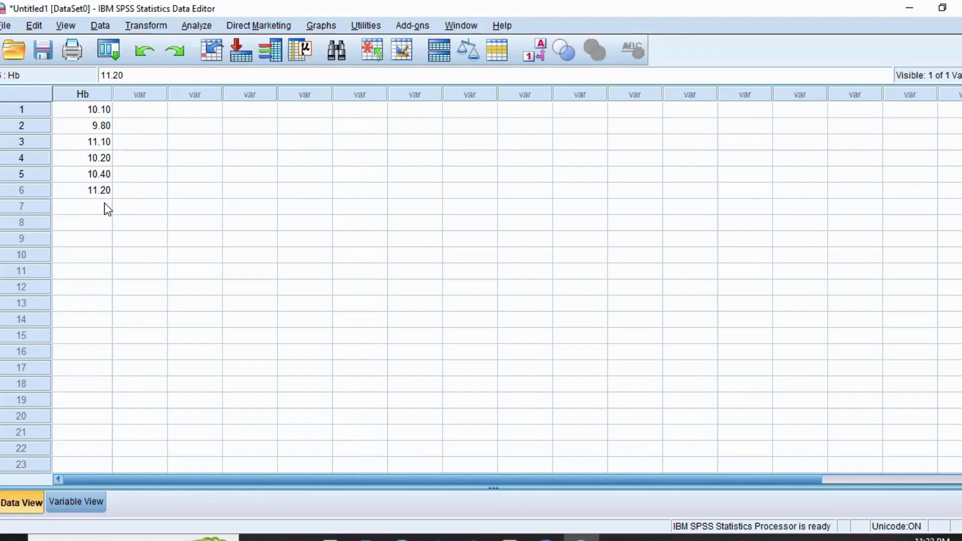
Enter the Hb values "12,50", 11.40 and 13.20 for rows 7, 8 and 9.
left_click(107, 207)
type("12,50")
left_click(104, 223)
type("11.40")
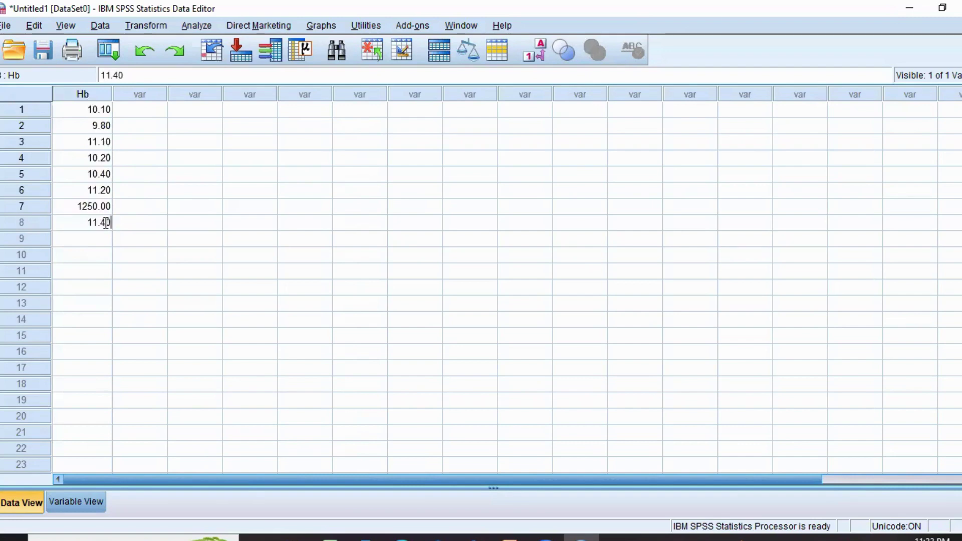
left_click(102, 240)
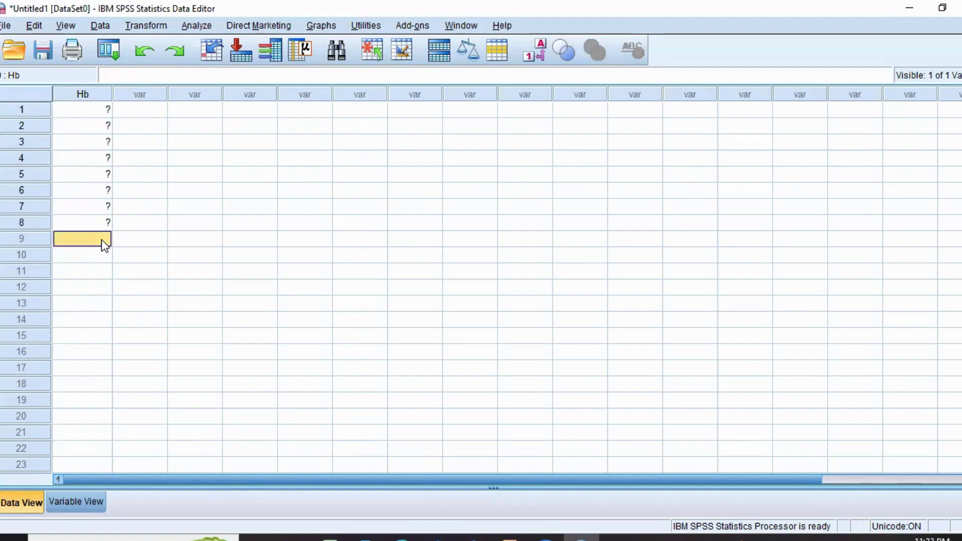
type("13")
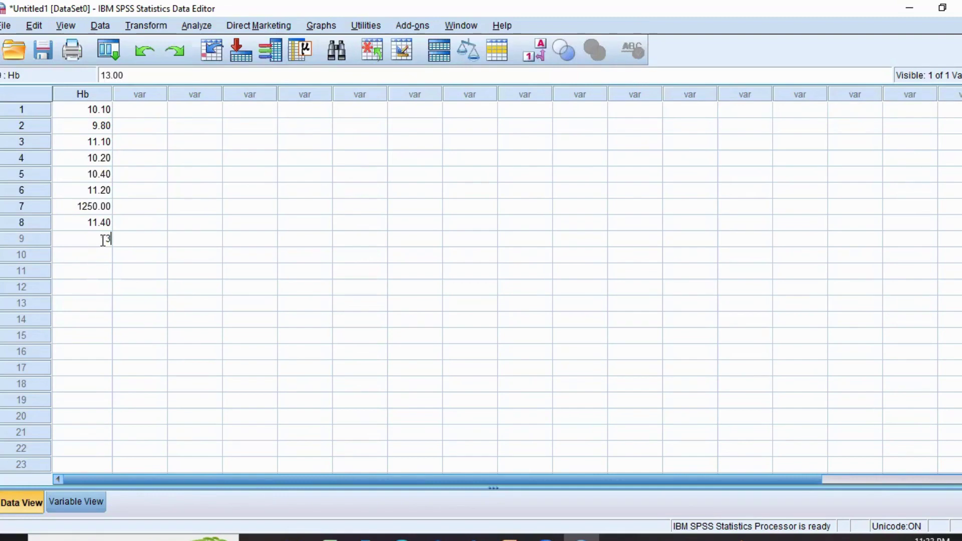
type(".20")
Correct the Hb value in row 7 to 12.50.
left_click(98, 216)
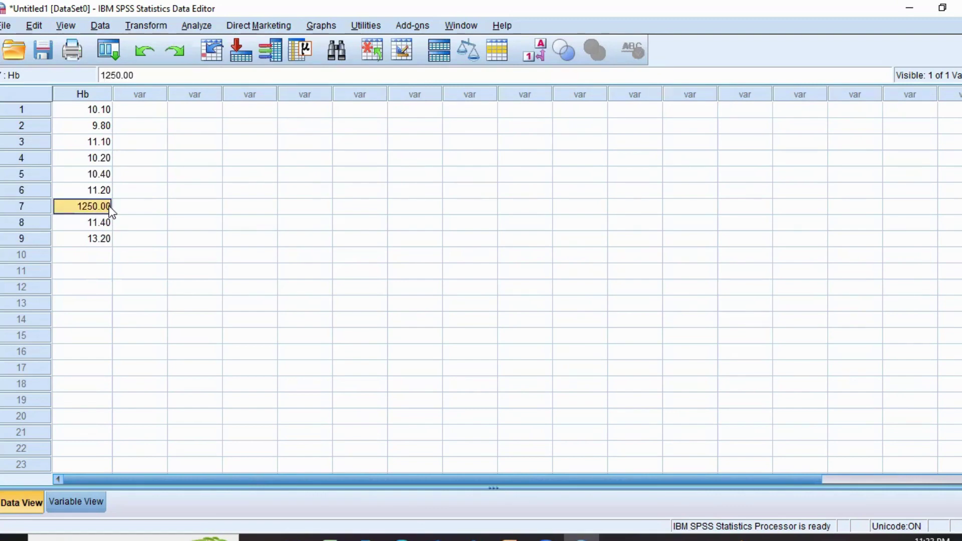
double_click(106, 205)
key("BackSpace")
key("BackSpace")
key("BackSpace")
key("BackSpace")
key("BackSpace")
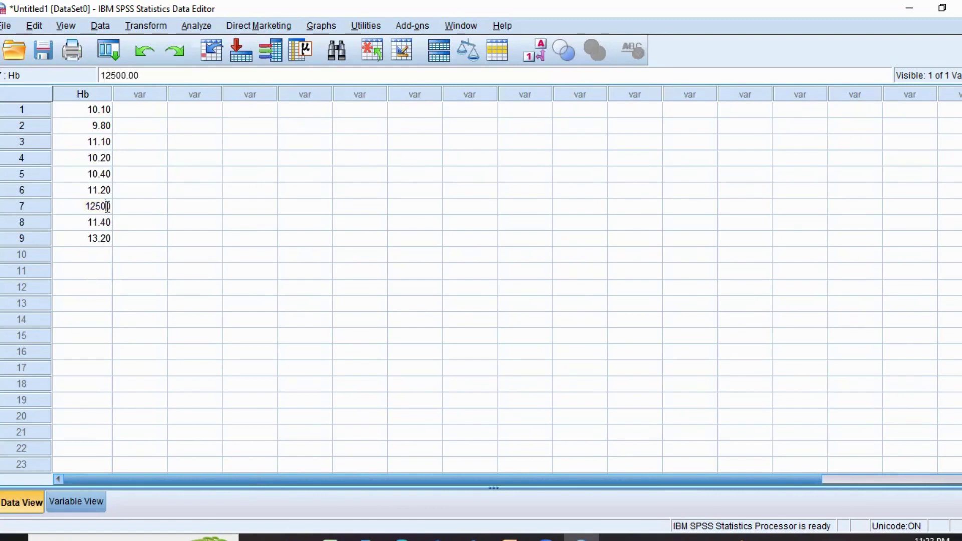
type("0")
type(".")
type("5")
Enter the Hb values 9.20, 10.10 and 10.10 for rows 10 to 12.
left_click(101, 252)
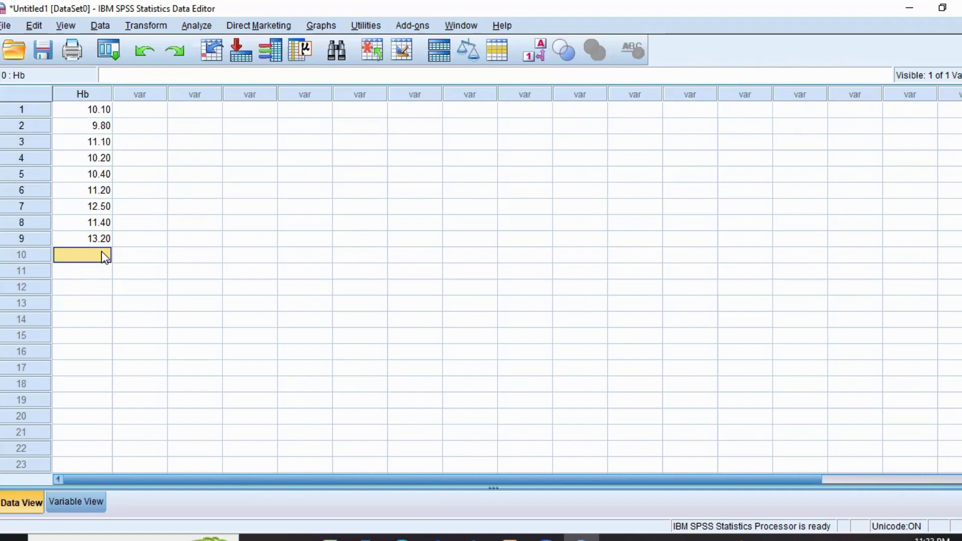
type("9.20")
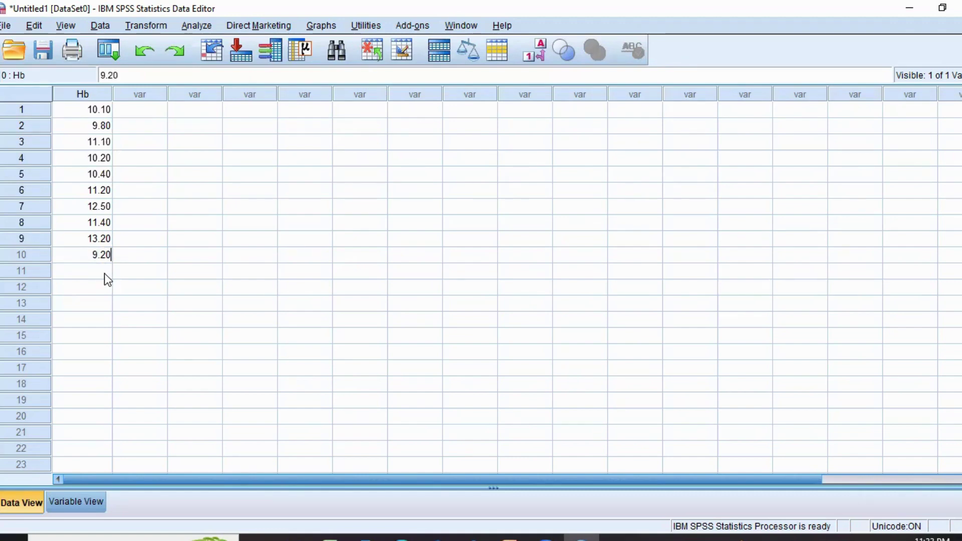
left_click(104, 272)
type("10.10")
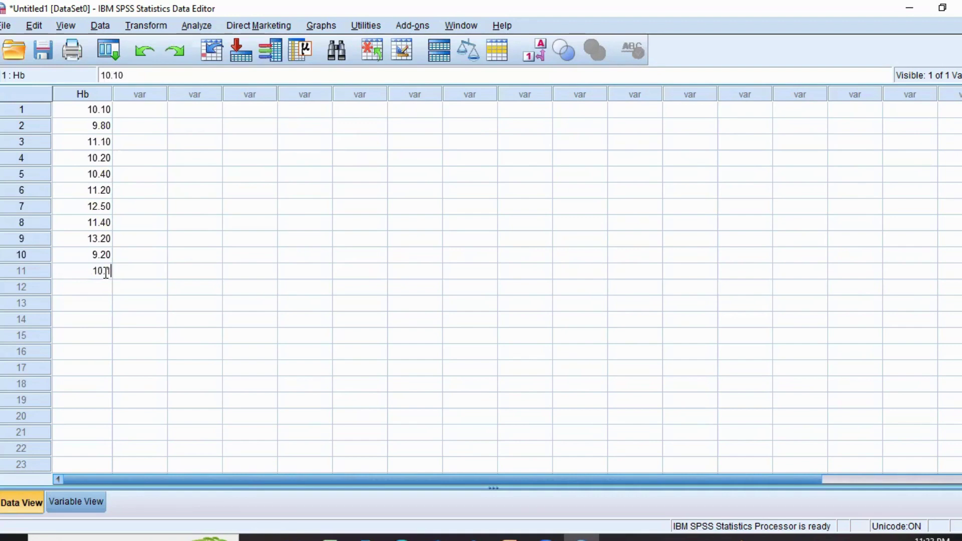
left_click(106, 287)
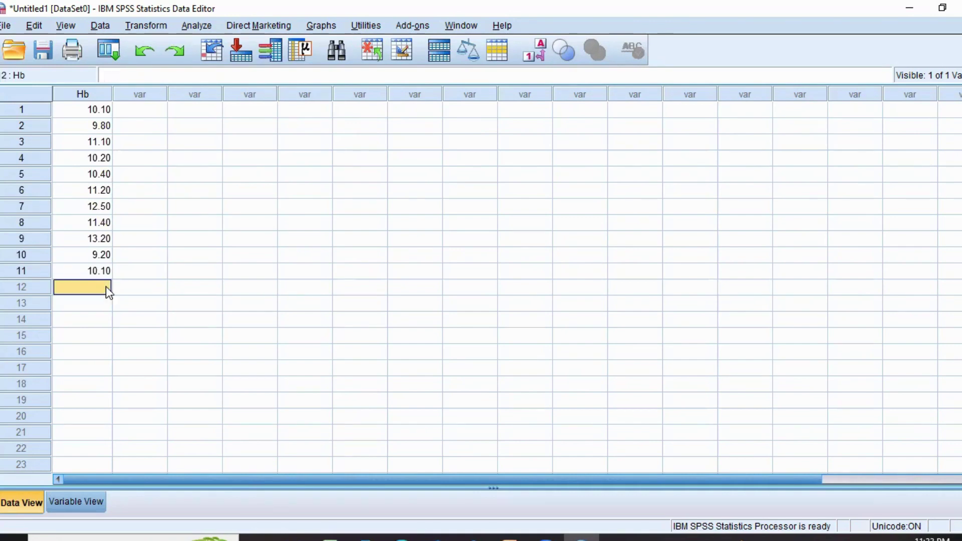
type("1")
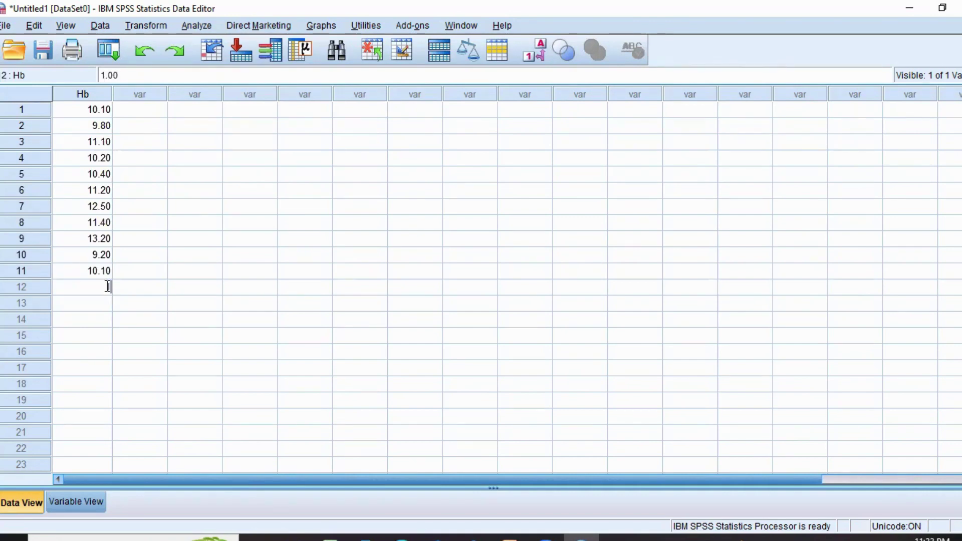
type("0")
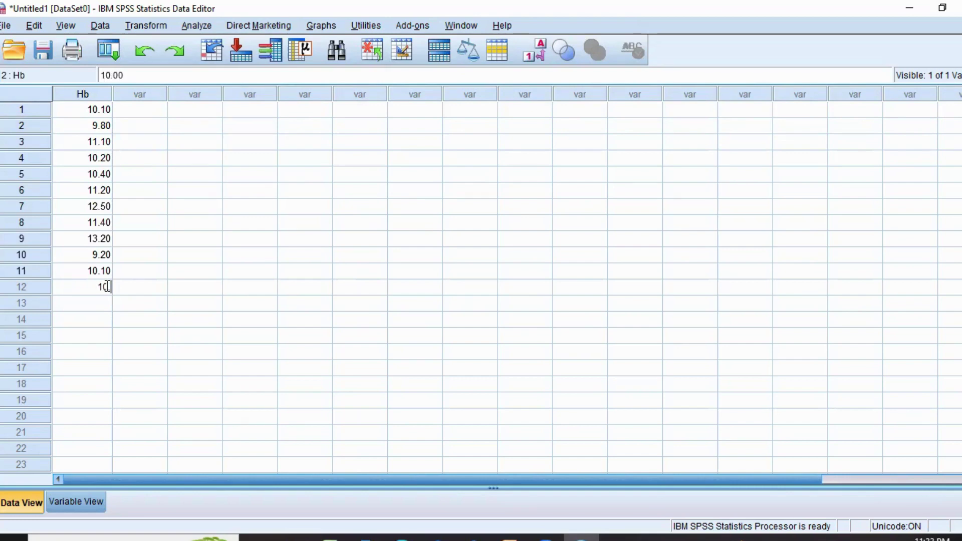
type(".10")
Enter the Hb value 10.20 for each of rows 13 to 15.
left_click(107, 300)
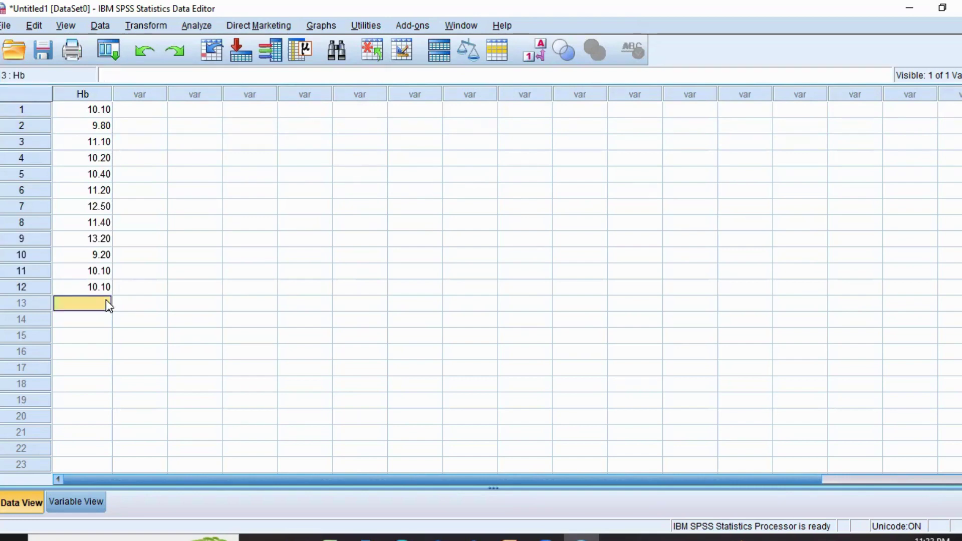
type("10.2")
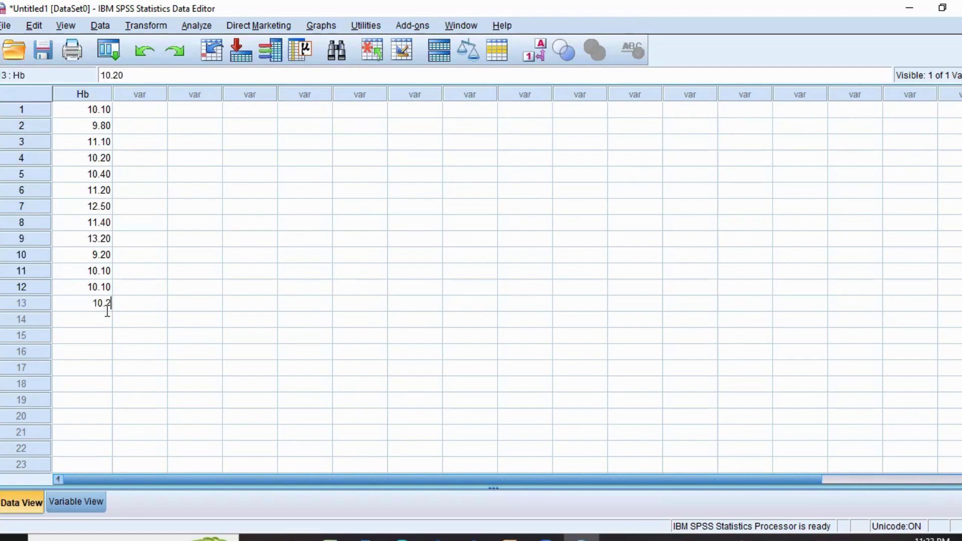
left_click(106, 320)
type("10.2")
left_click(104, 329)
type("10")
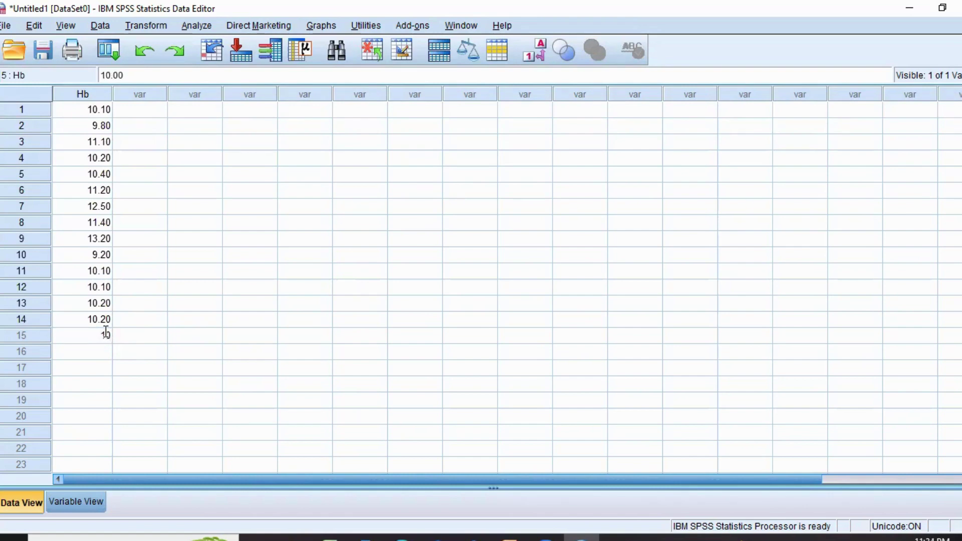
type(".2")
Enter the Hb value 10.20 for each of rows 16 to 18.
left_click(104, 351)
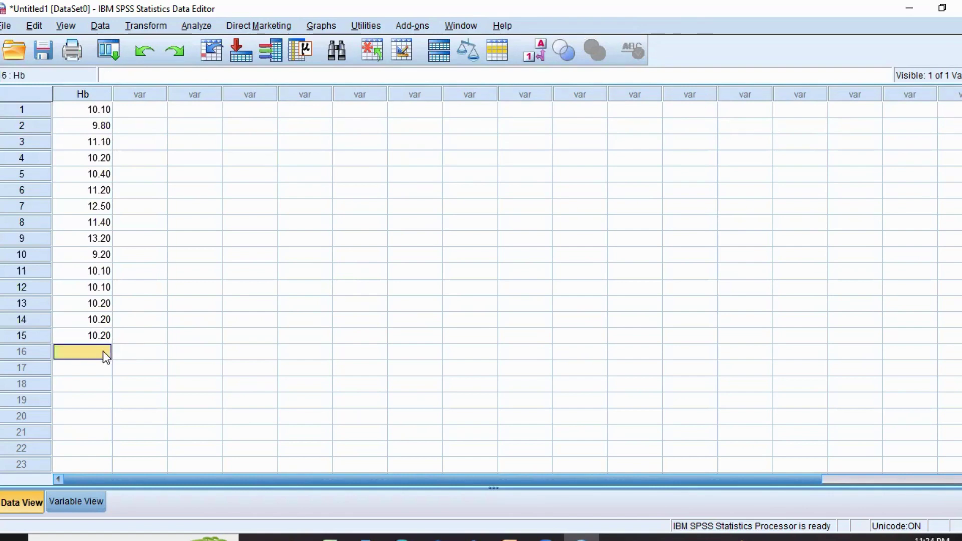
type("10.20")
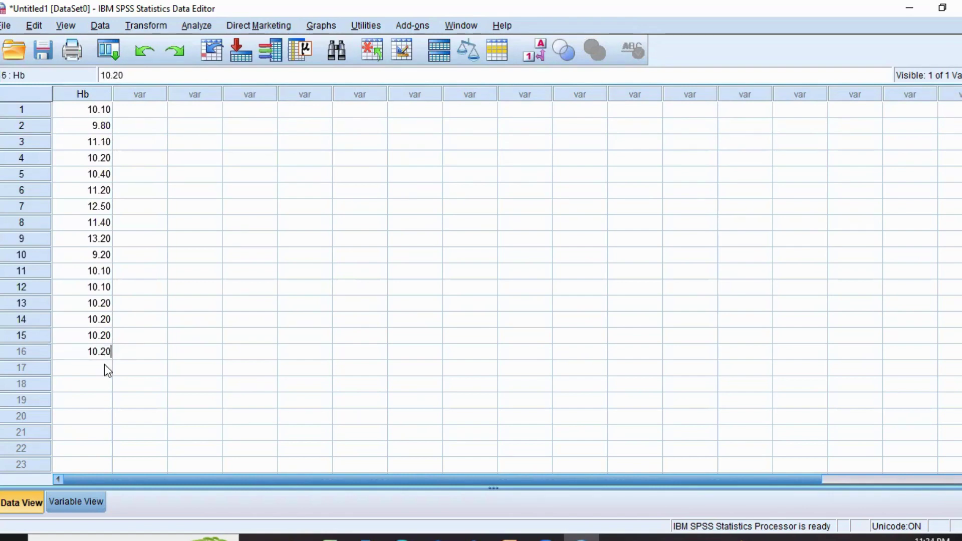
left_click(104, 367)
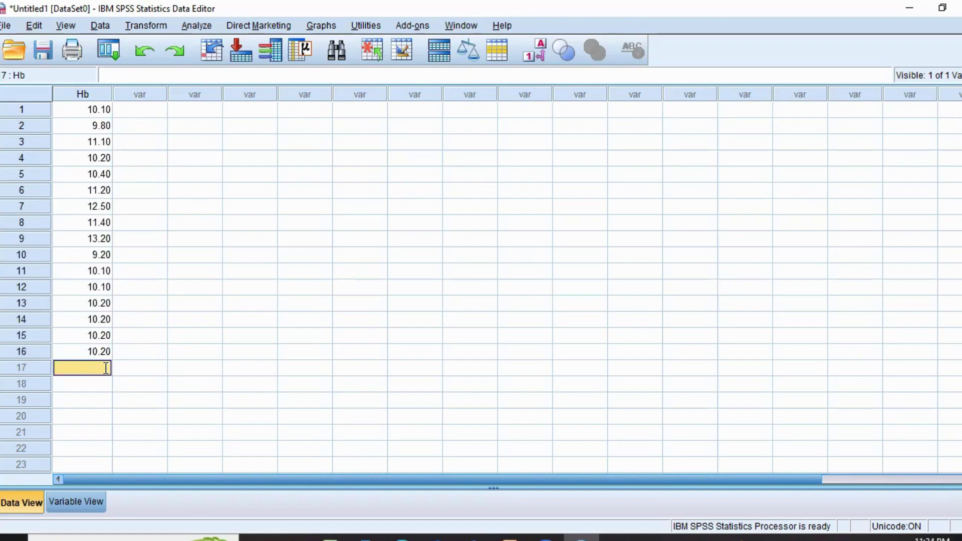
type("10.20")
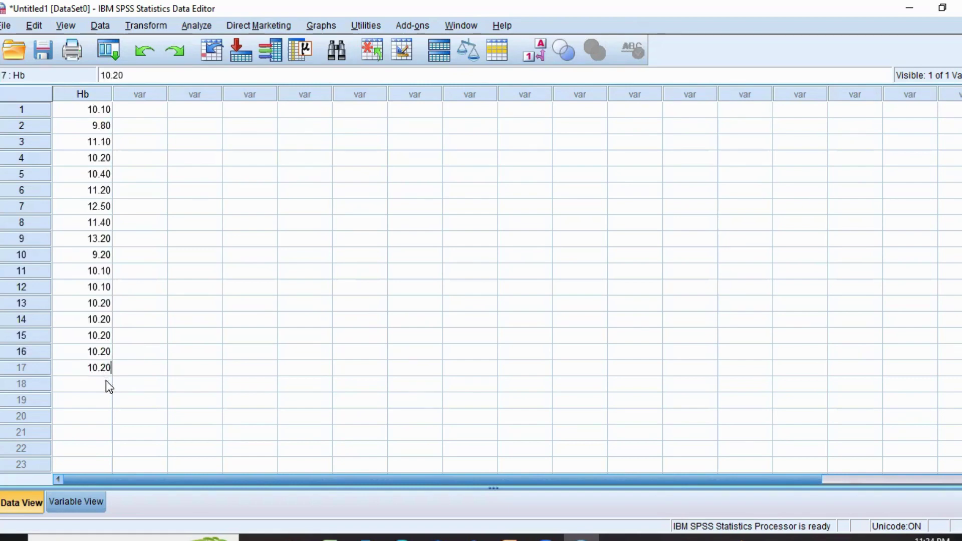
left_click(106, 380)
type("10.20")
Enter the Hb value 13.20 for both rows 19 and 20.
left_click(106, 399)
type("10")
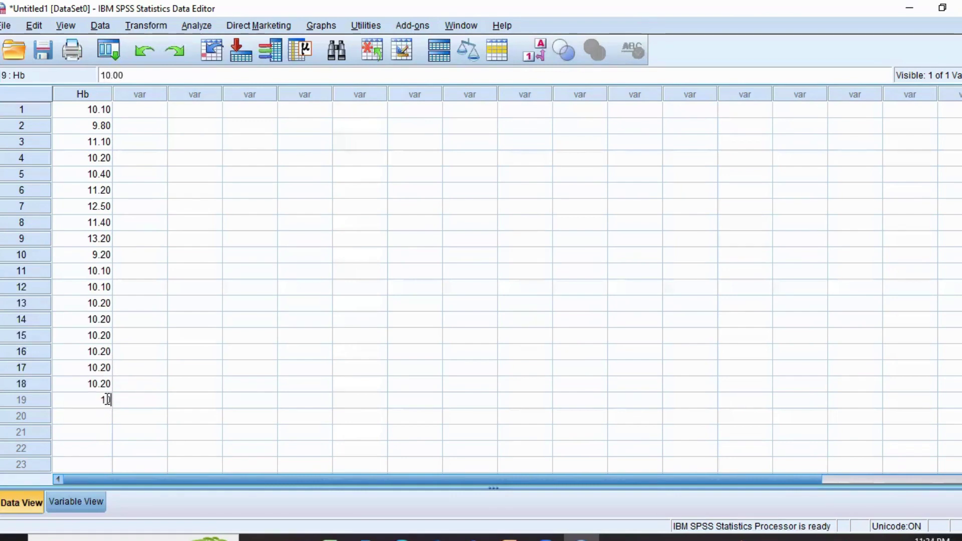
key("BackSpace")
type("13.2")
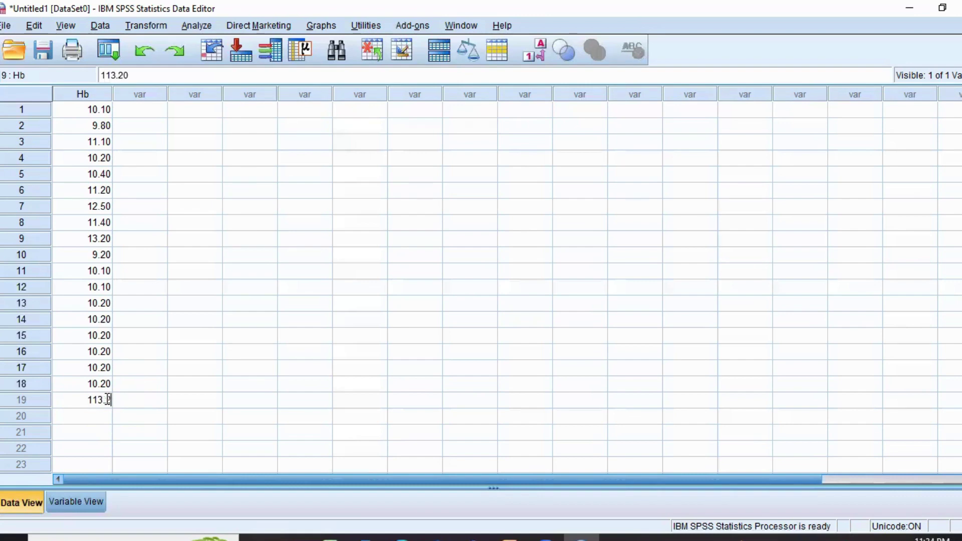
type("0")
key("BackSpace")
key("BackSpace")
key("BackSpace")
key("BackSpace")
key("BackSpace")
type("3.2")
key("Return")
type("13")
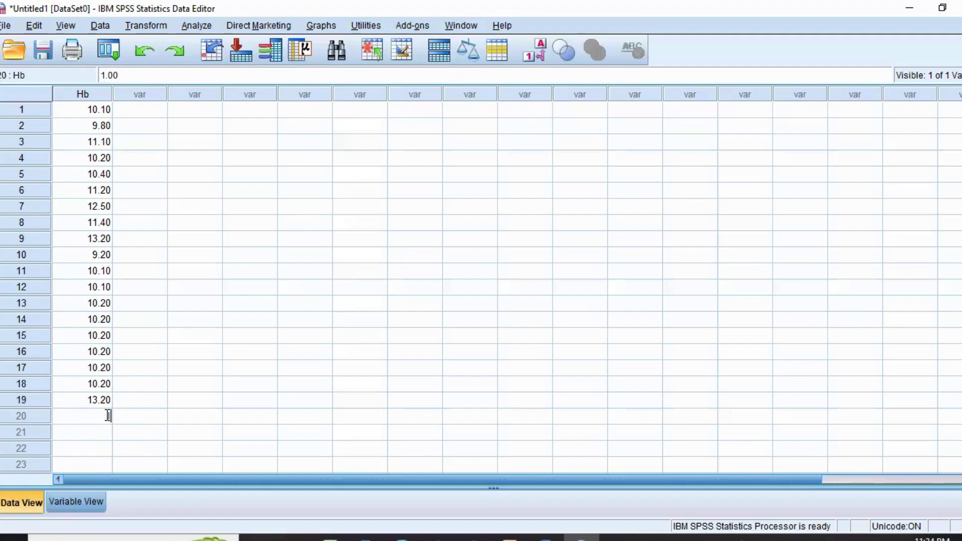
type(".20")
Start an Explore analysis under descriptive statistics with Kadar Hb [Hb] as the dependent variable.
left_click(190, 27)
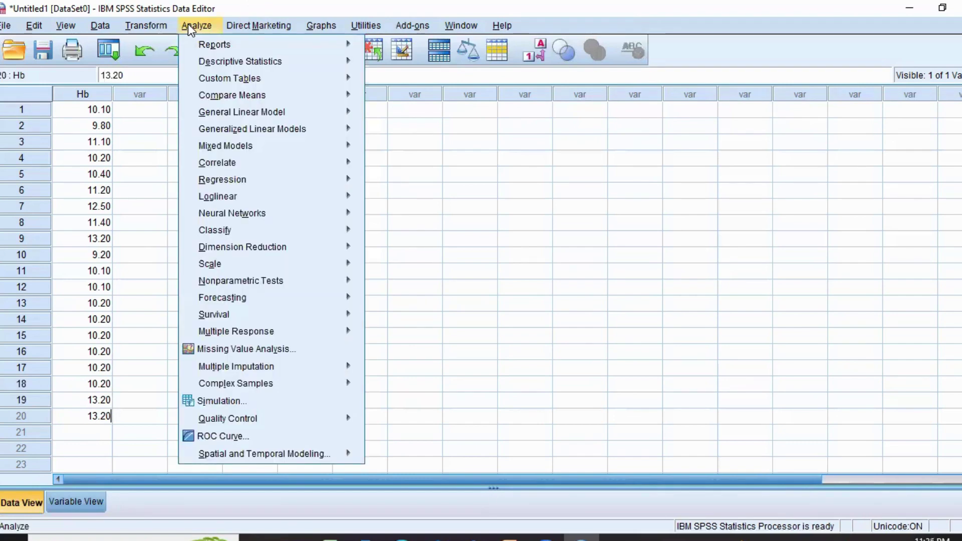
mouse_move(226, 63)
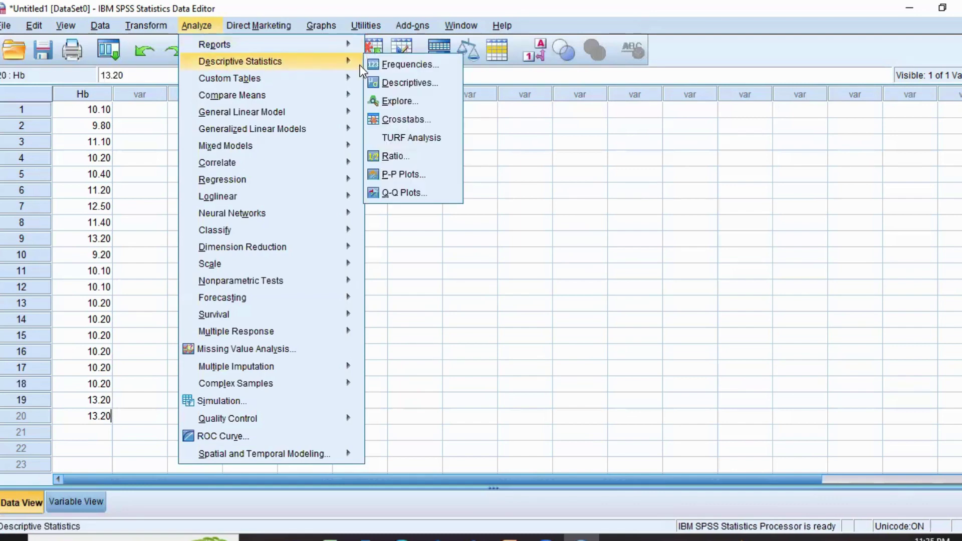
left_click(387, 100)
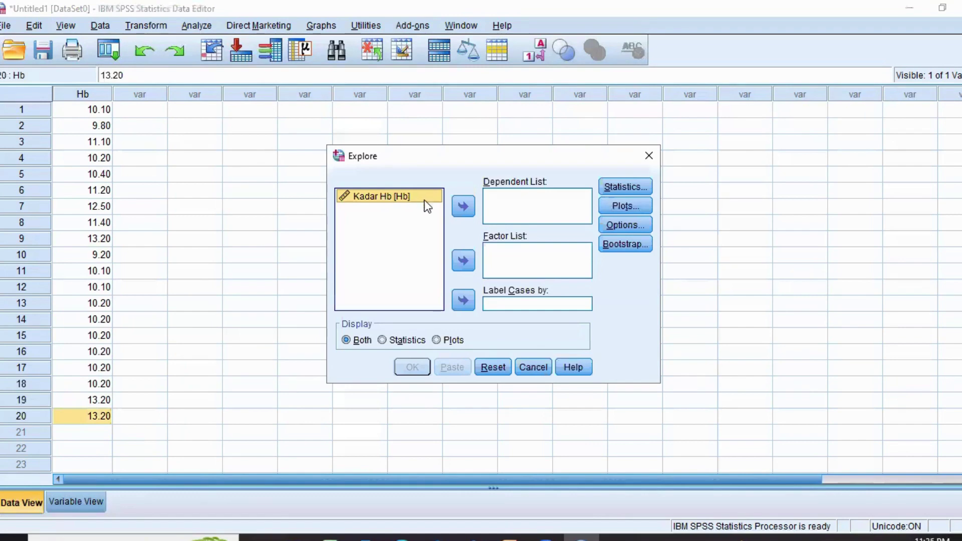
left_click(464, 207)
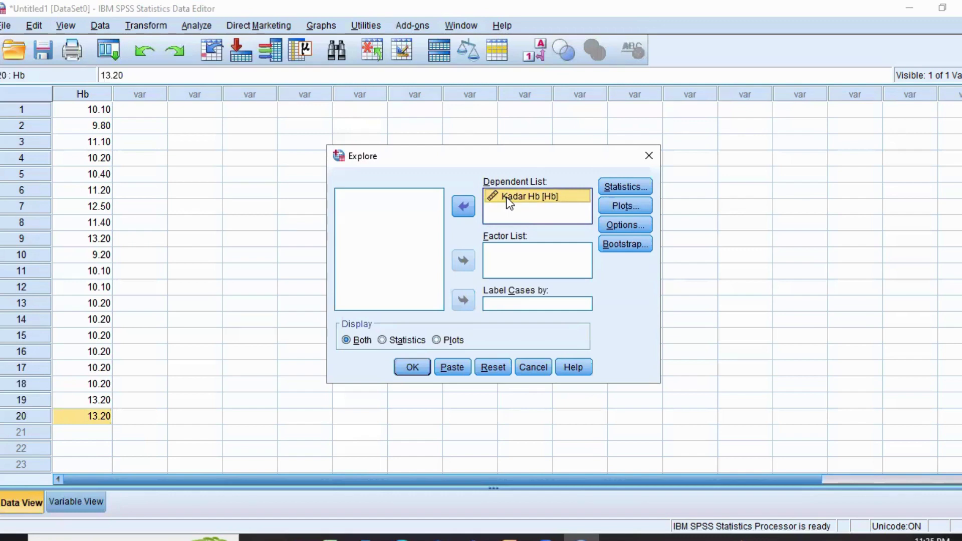
Add a histogram and normality plots with tests to the Explore plots, and run the analysis.
left_click(621, 210)
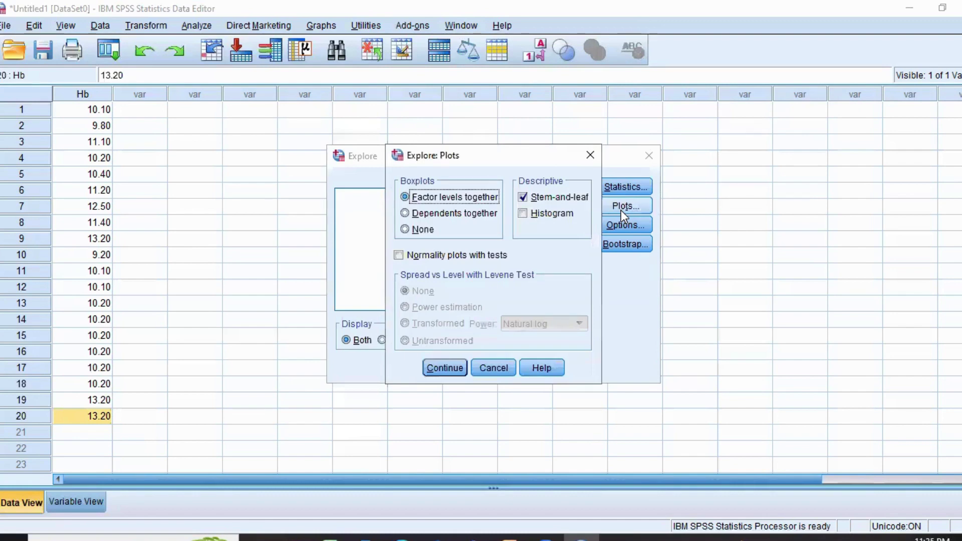
left_click(564, 214)
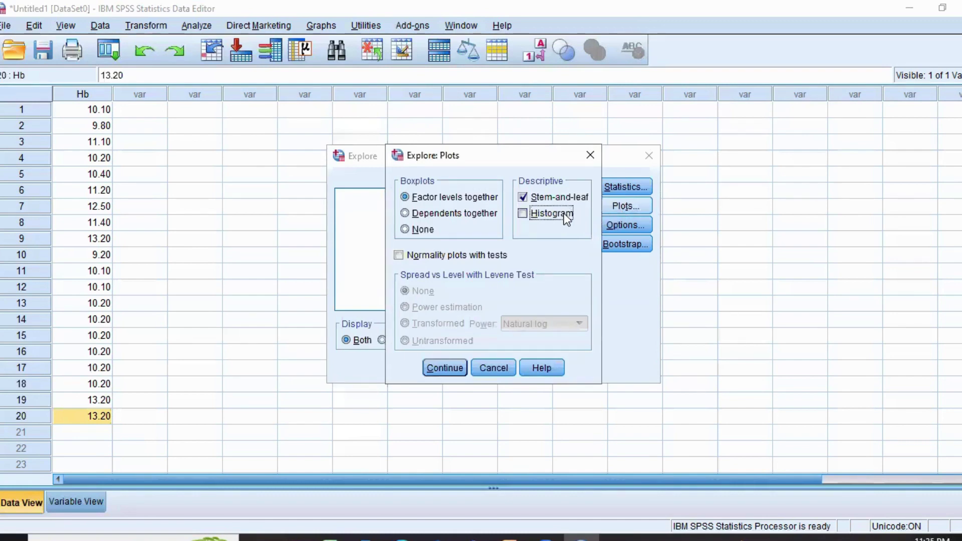
left_click(435, 258)
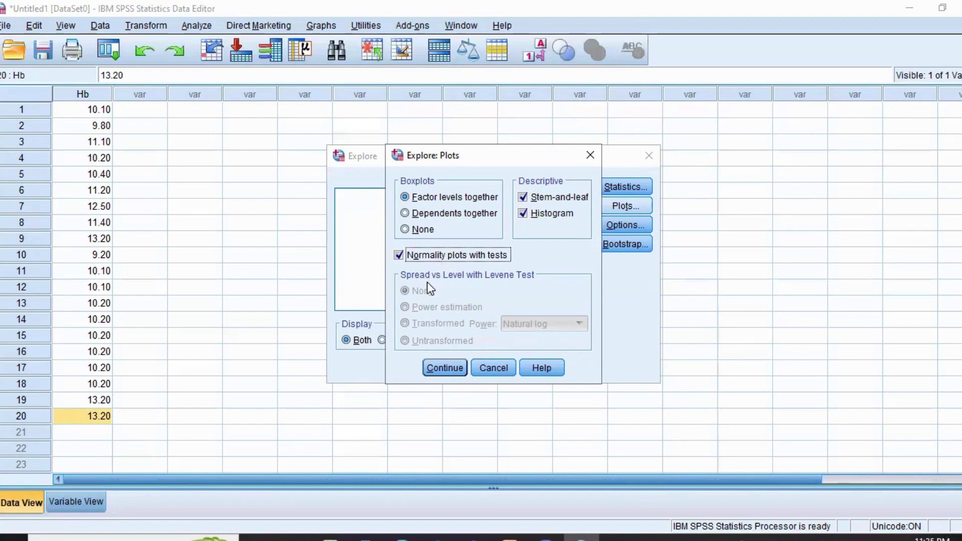
left_click(444, 369)
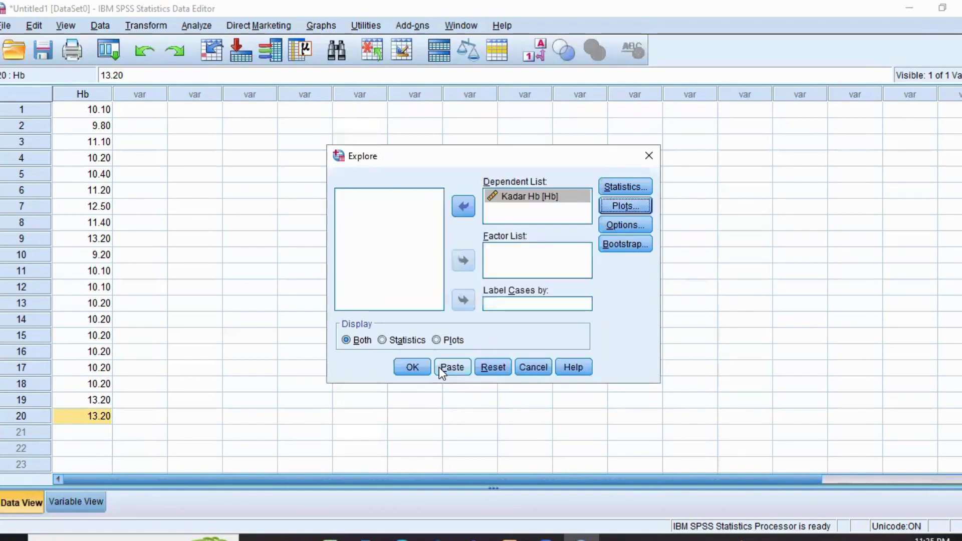
left_click(420, 369)
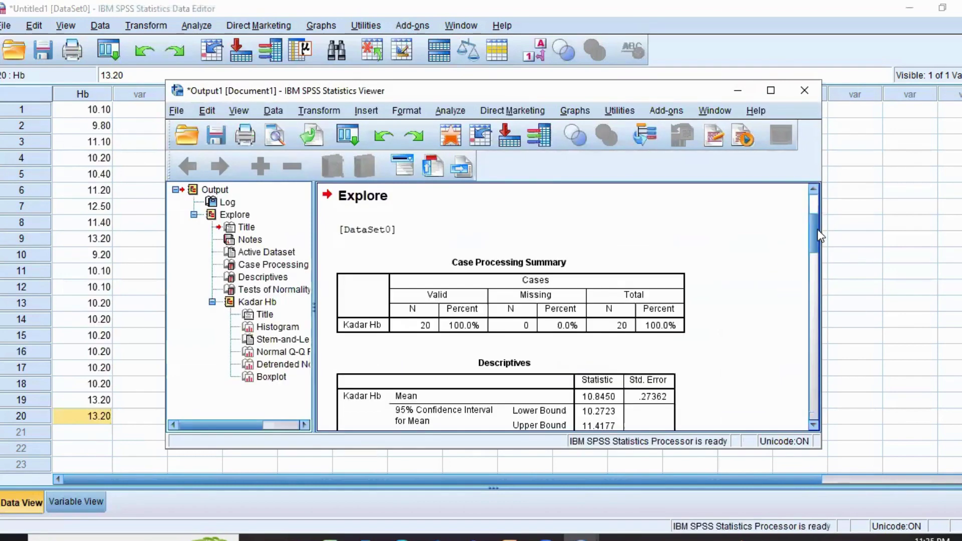
Examine the descriptives table and the Kadar Hb histogram in the Explore output, with the output window maximized.
left_click_drag(818, 232, 818, 249)
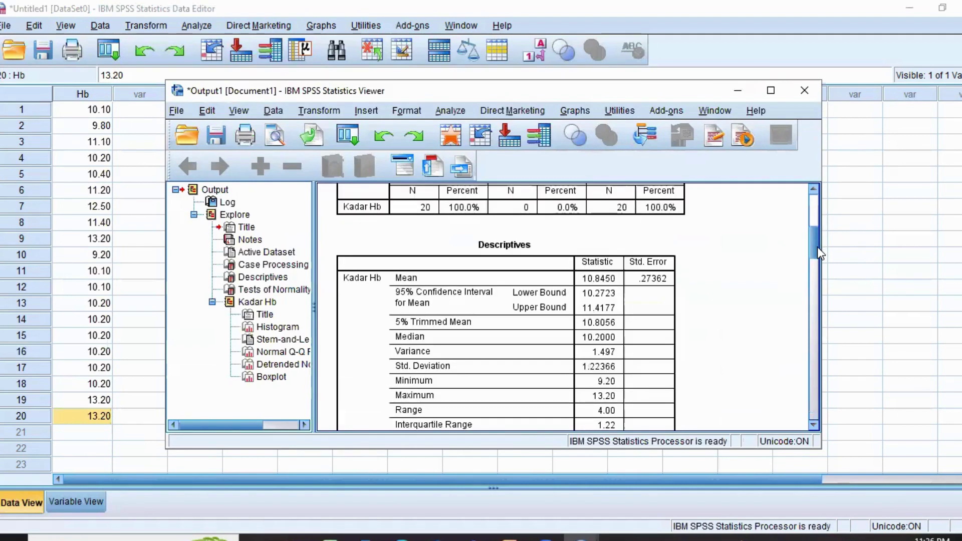
left_click(817, 283)
left_click(818, 314)
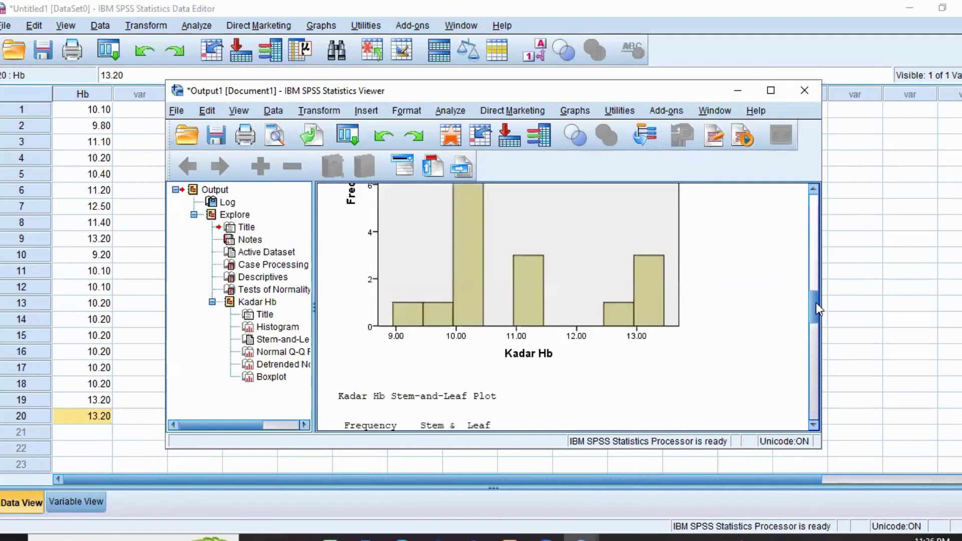
left_click_drag(815, 303, 810, 293)
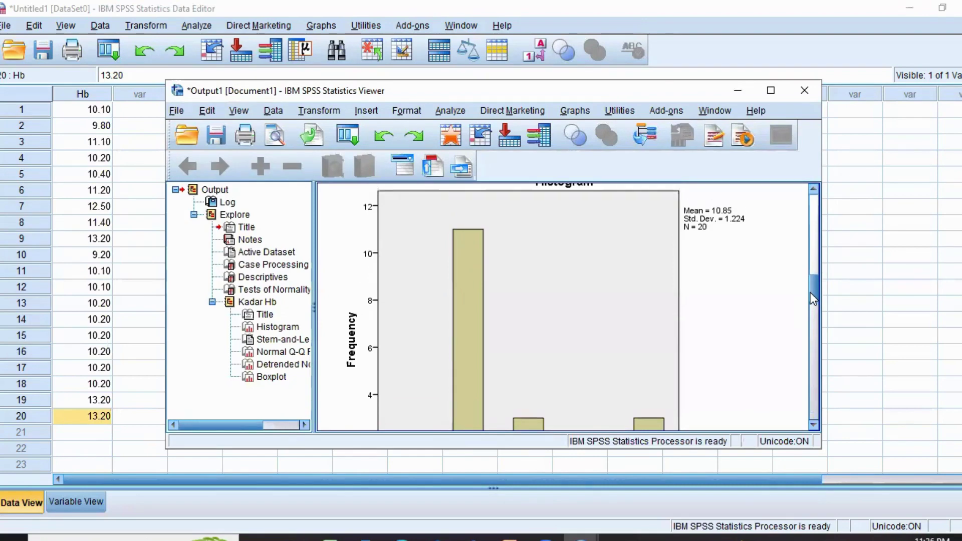
left_click(771, 99)
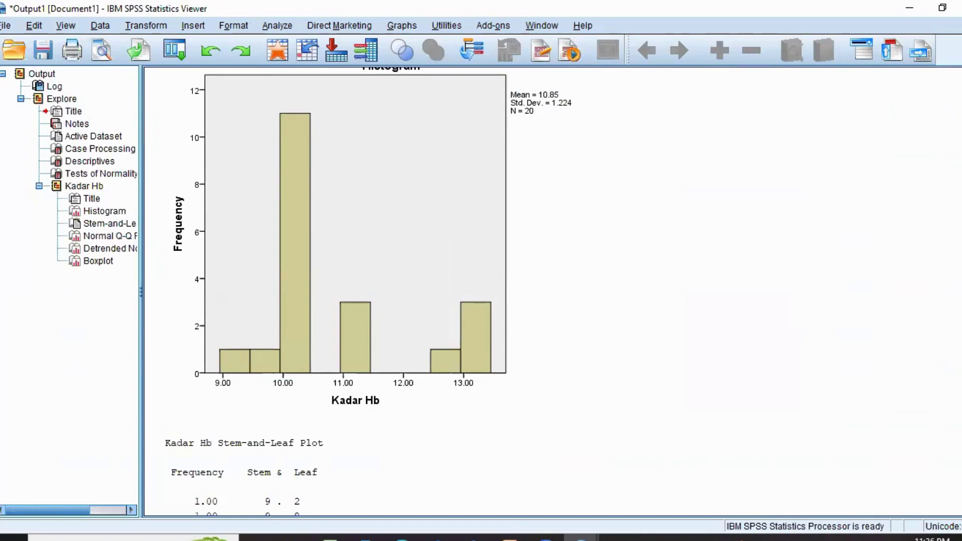
scroll(551, 290, "up", 2)
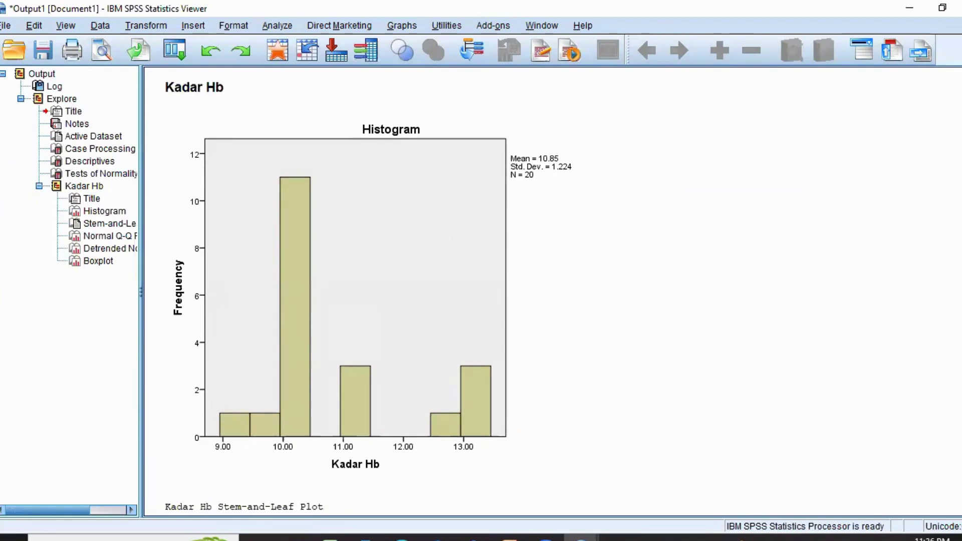
Examine the stem-and-leaf plot, normal Q-Q plot and detrended normal Q-Q plot of Kadar Hb.
scroll(551, 291, "down", 3)
scroll(552, 291, "down", 2)
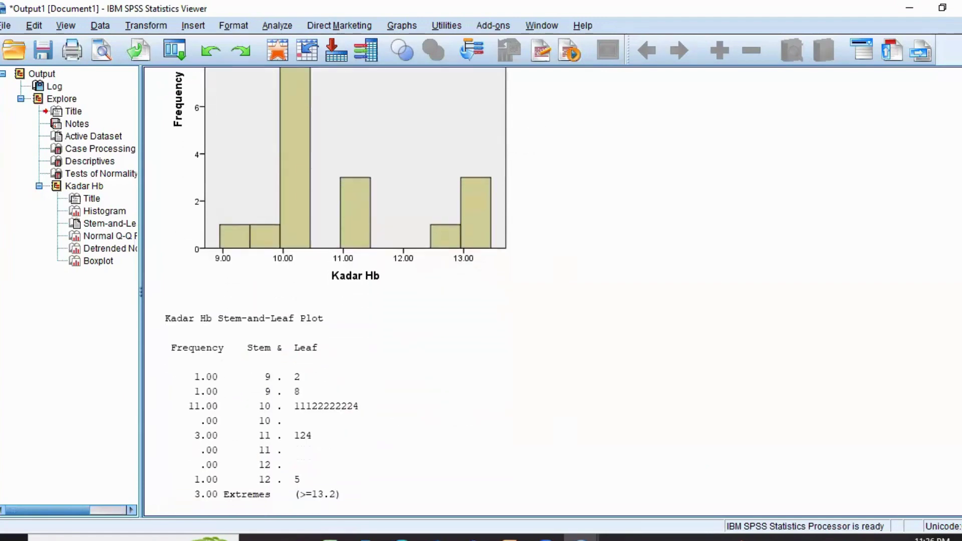
scroll(552, 290, "down", 5)
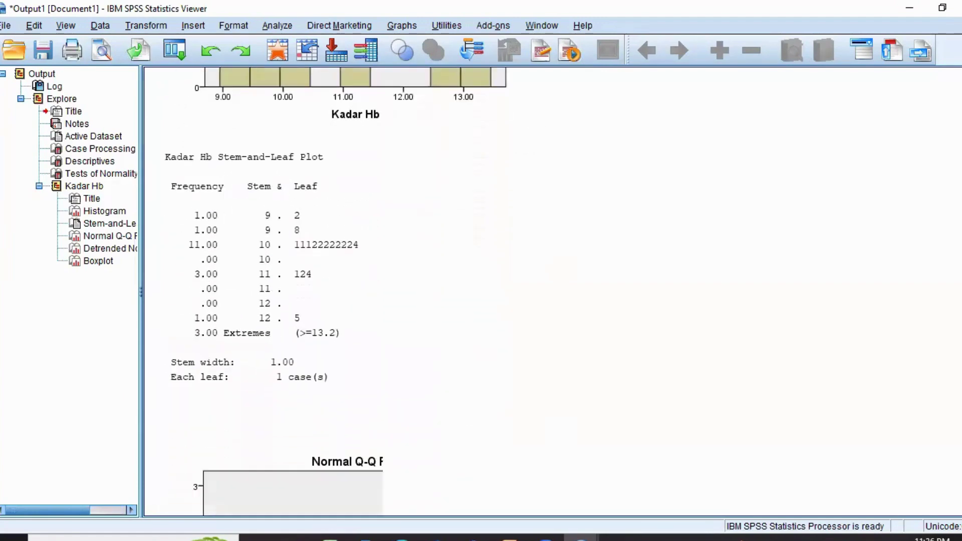
scroll(405, 291, "down", 2)
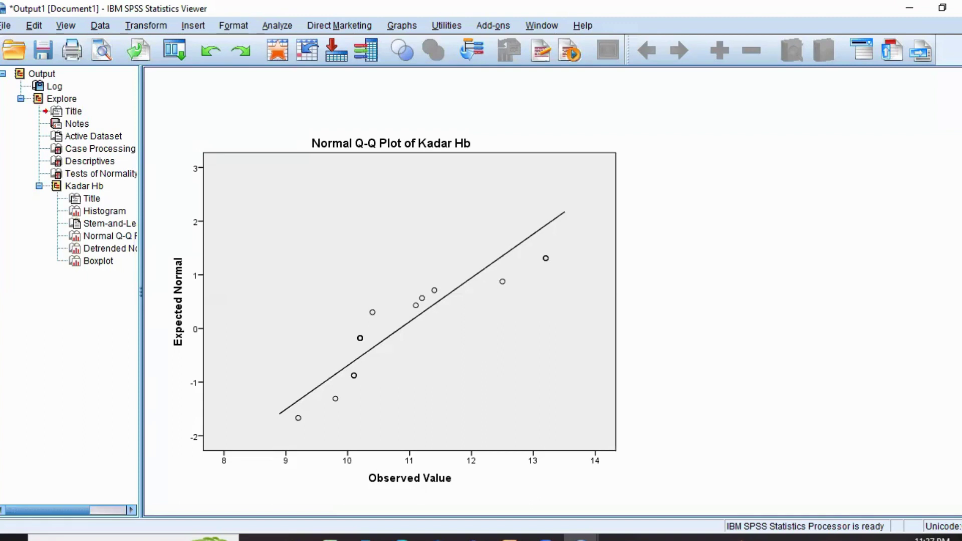
scroll(381, 291, "down", 10)
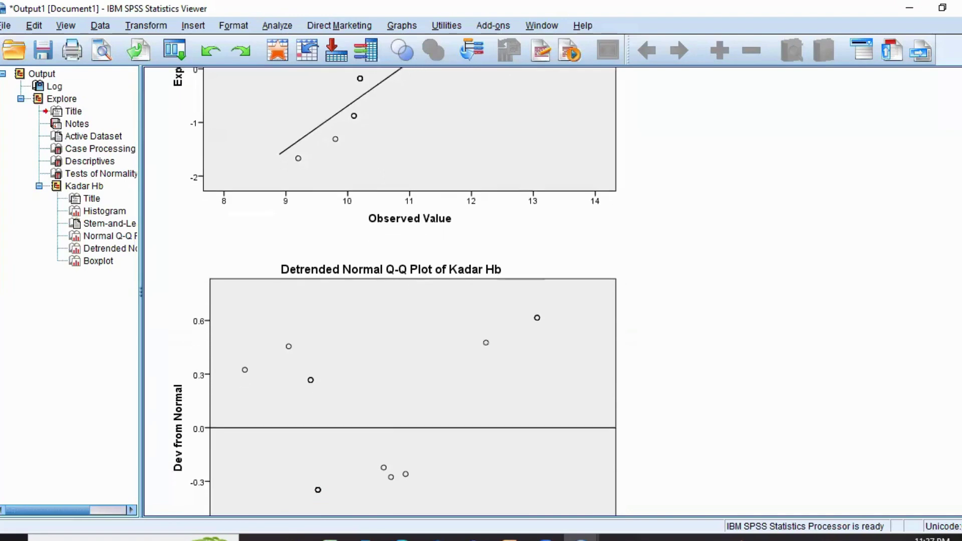
scroll(380, 290, "down", 3)
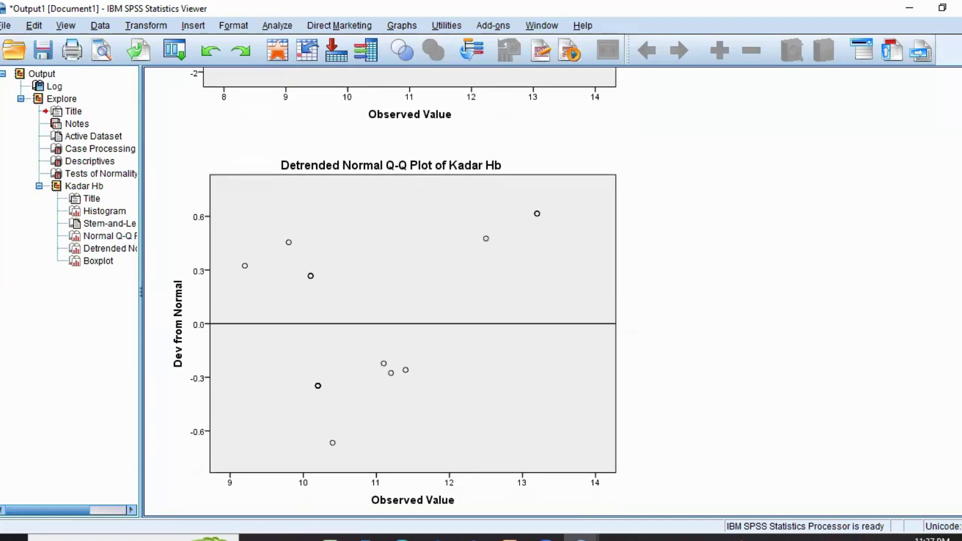